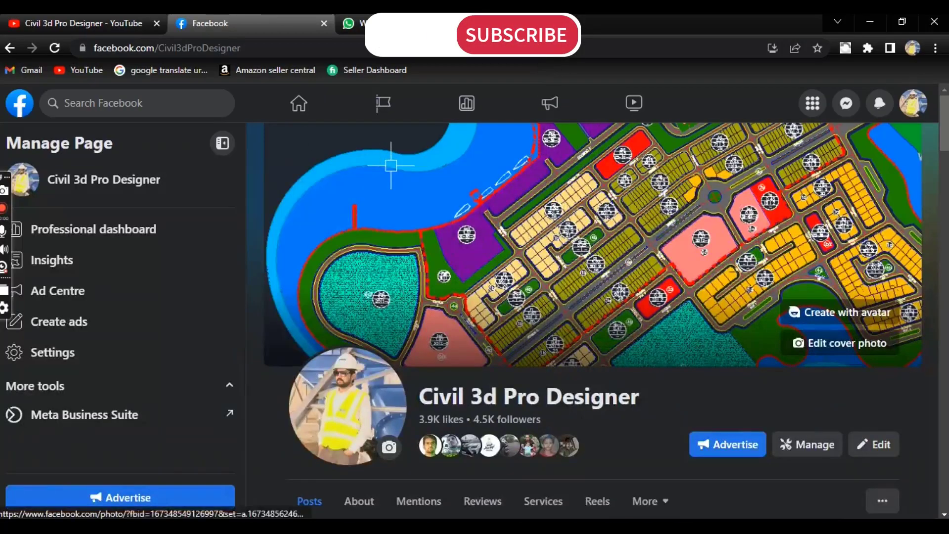
Glance at the channel's YouTube playlists, then minimize Chrome to return to the drawing.
click(92, 23)
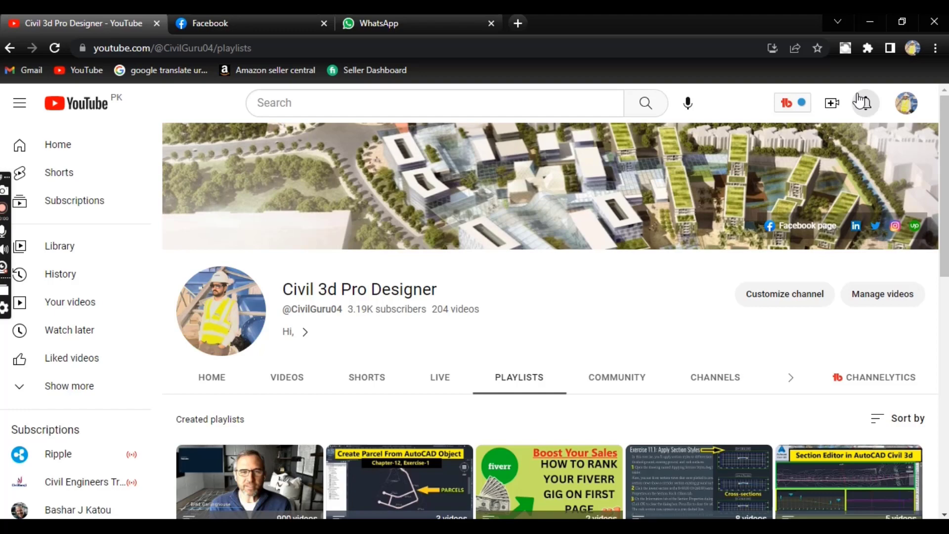
click(866, 31)
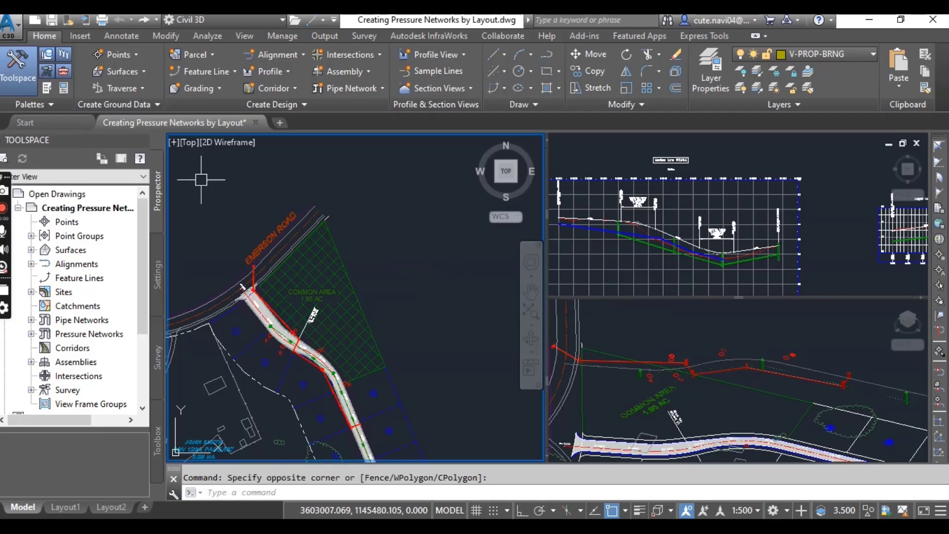
Zoom and pan the plan onto the curved Jordan Court road beside the COMMON AREA.
mouse_move(108, 127)
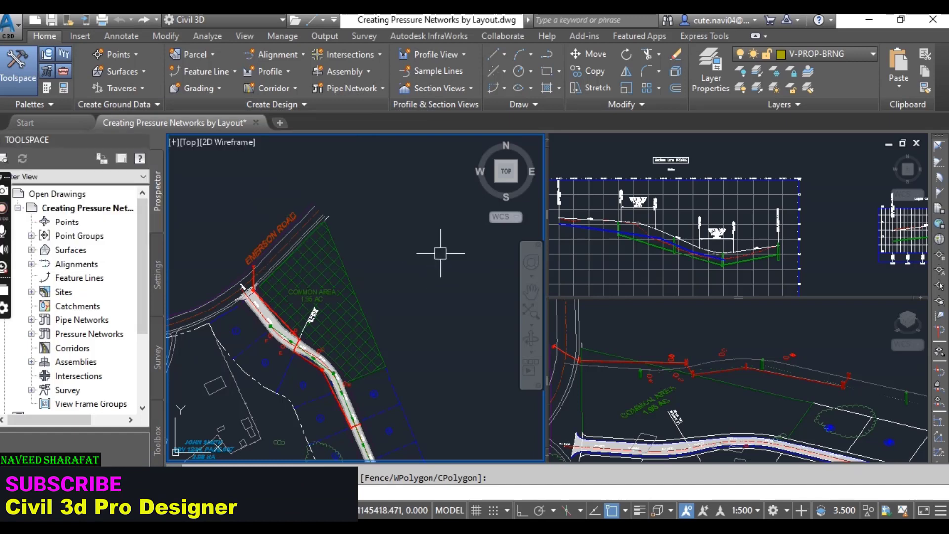
scroll(434, 264, up, 4)
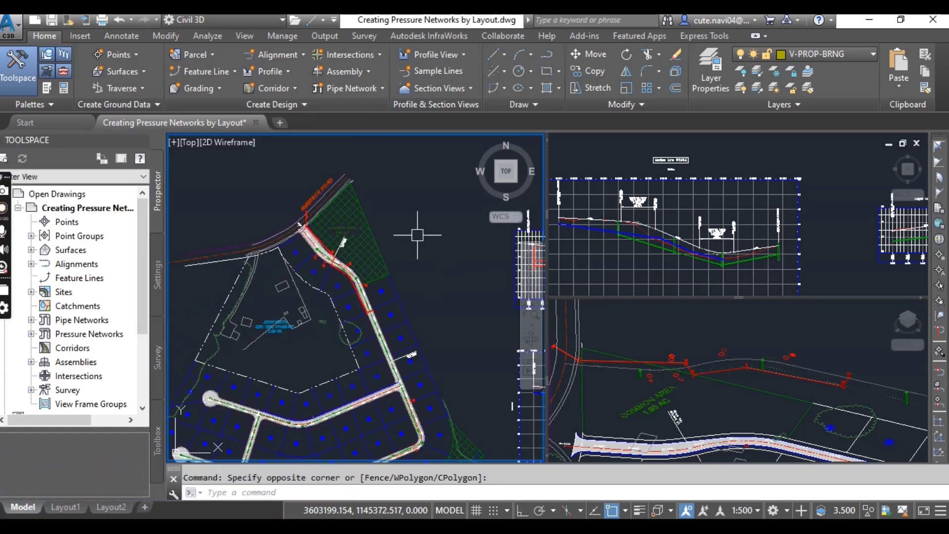
middle_drag(421, 264, 439, 272)
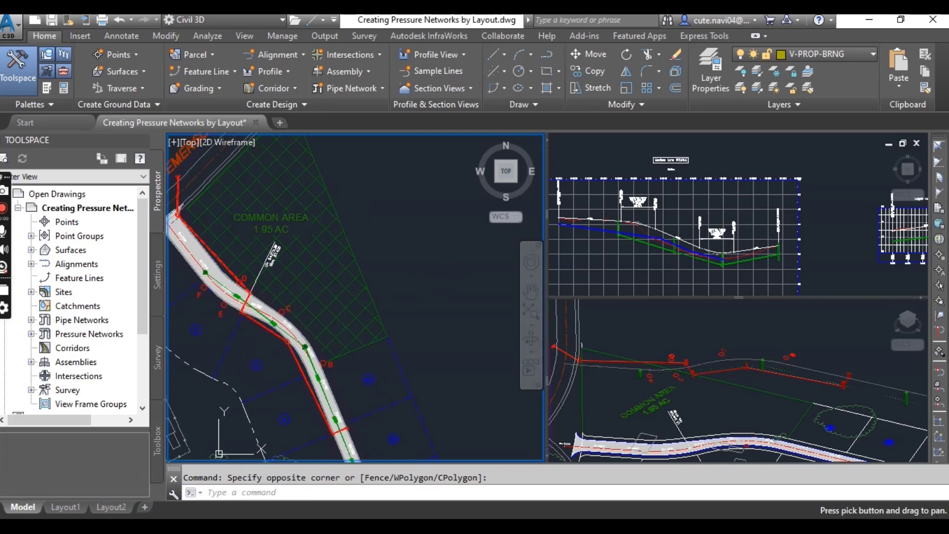
scroll(444, 289, down, 2)
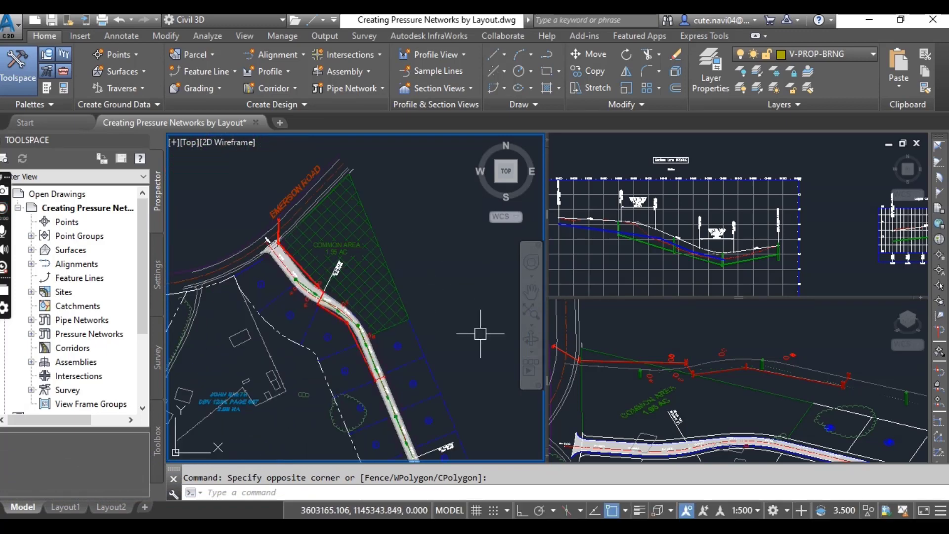
scroll(391, 296, up, 3)
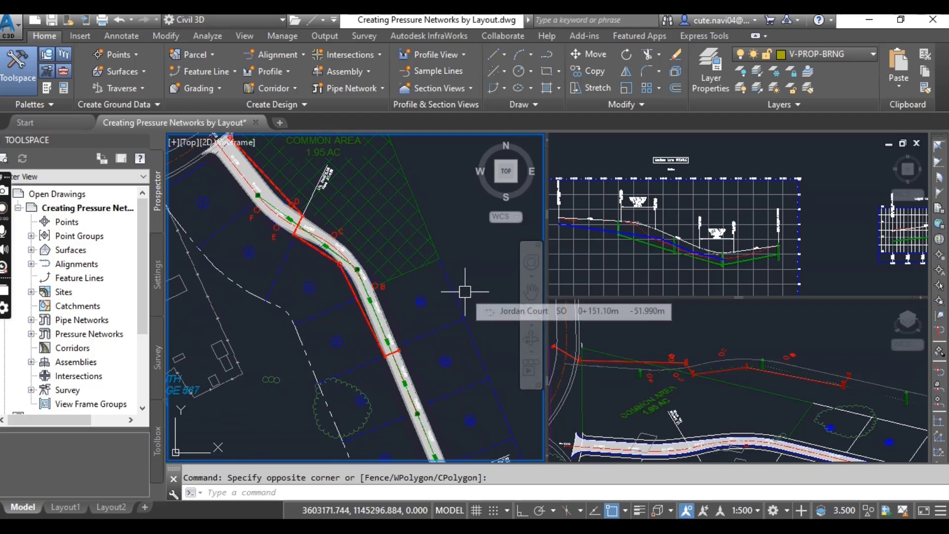
Create pressure network 'Water main' with Water Supply parts, Road FG surface and Jordan Court alignment.
click(348, 88)
click(368, 176)
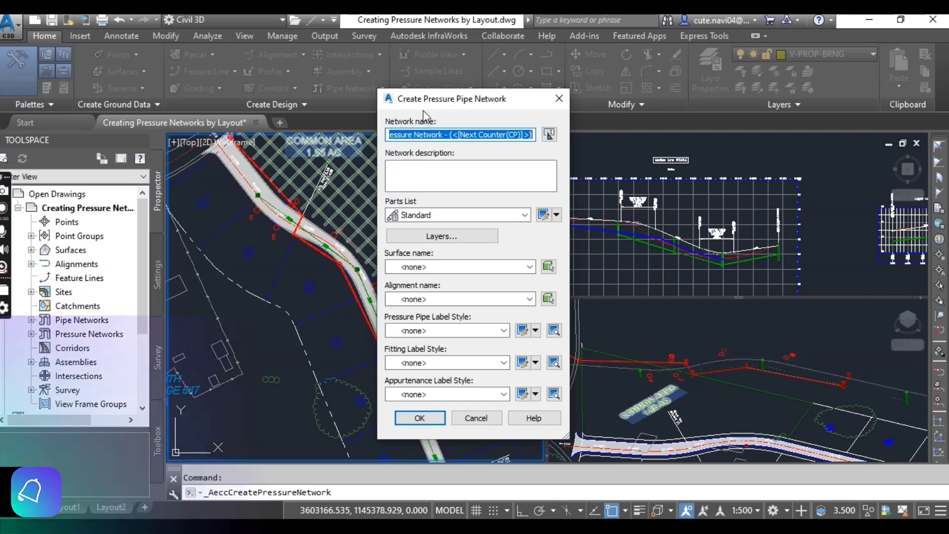
text(Water )
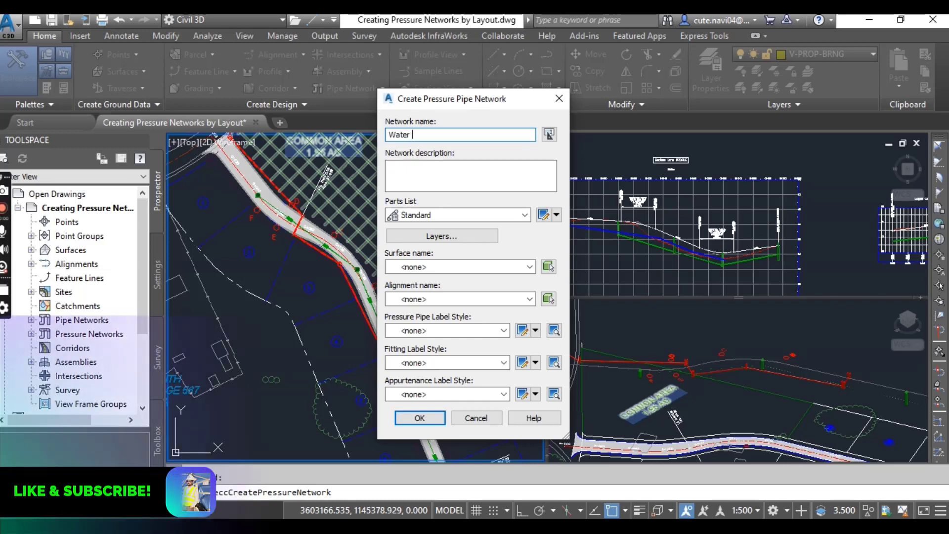
text(main)
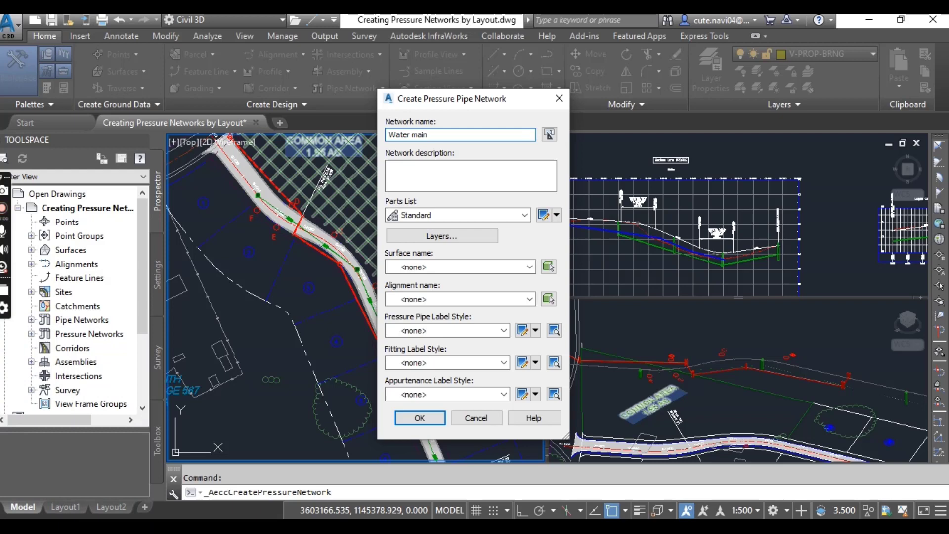
click(430, 215)
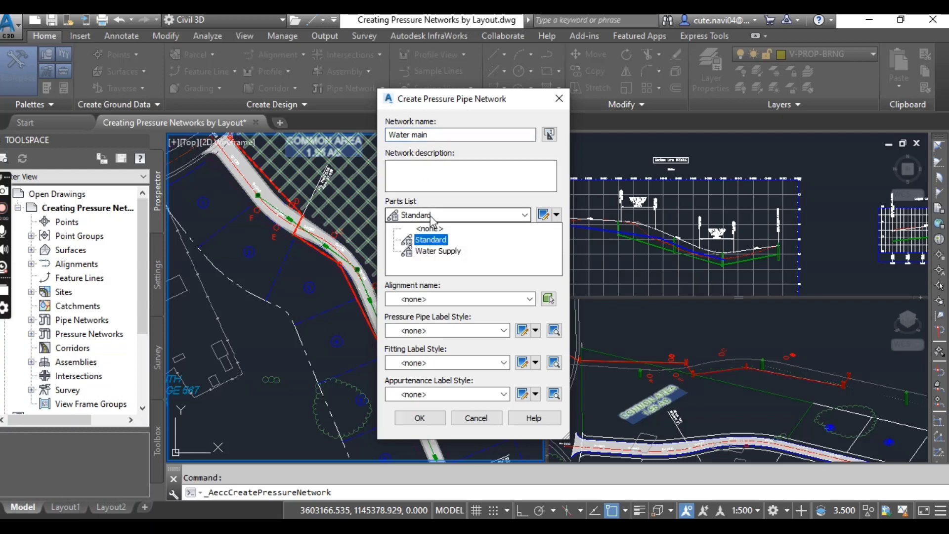
click(435, 252)
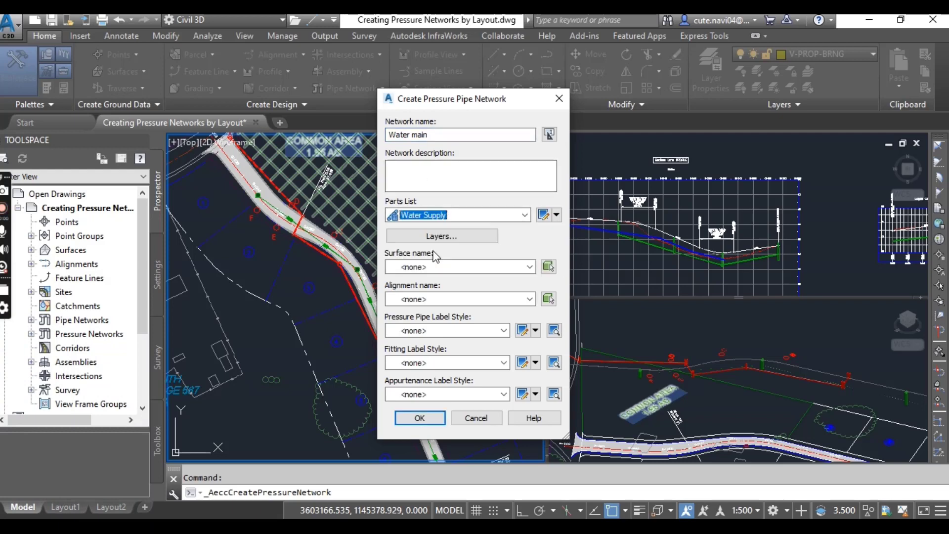
click(417, 270)
click(423, 290)
click(428, 300)
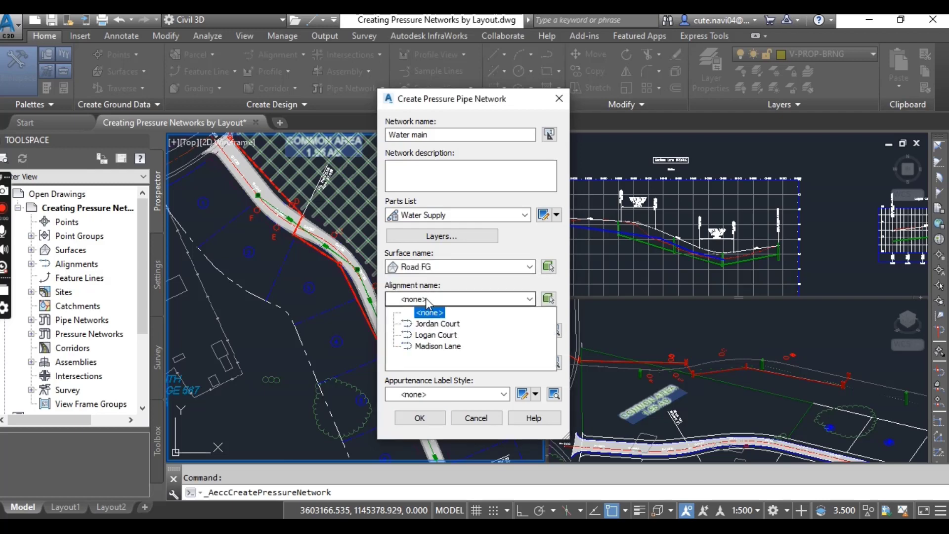
click(435, 324)
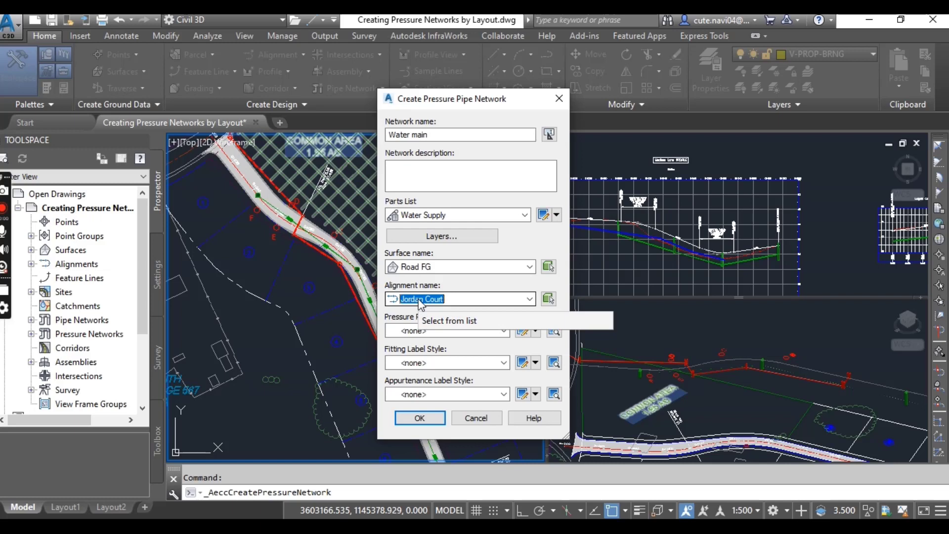
click(420, 418)
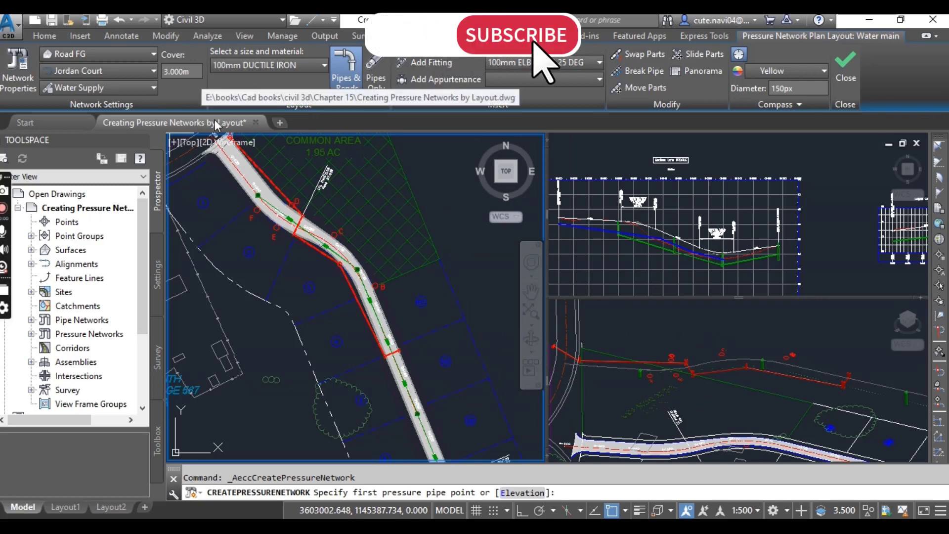
Set the layout cover to 1.5 m and the pipe size to 150mm DUCTILE IRON.
mouse_move(216, 125)
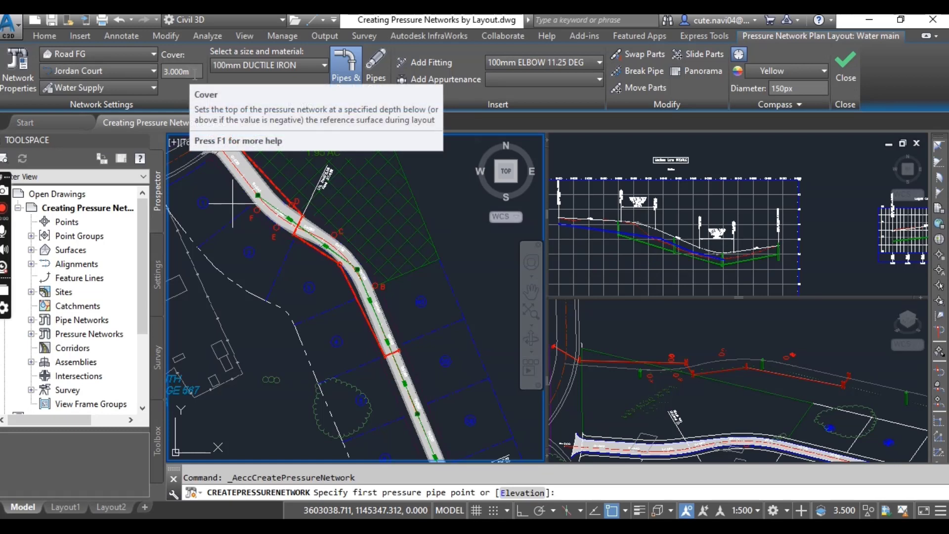
text(1.5)
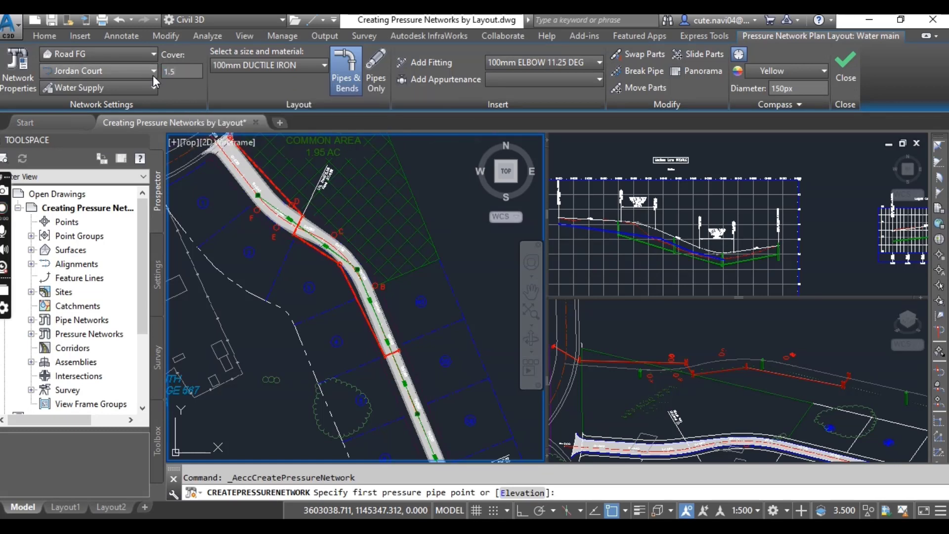
key(Return)
click(283, 67)
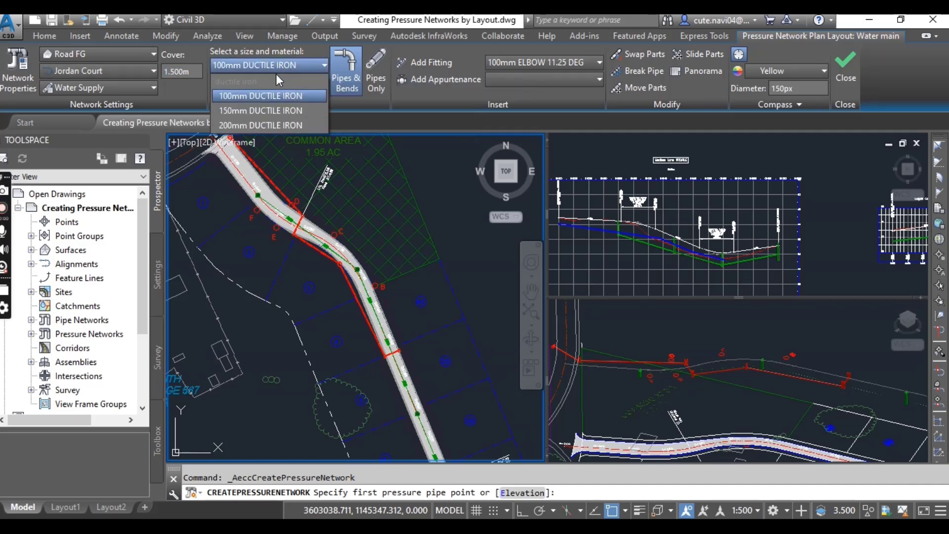
click(237, 112)
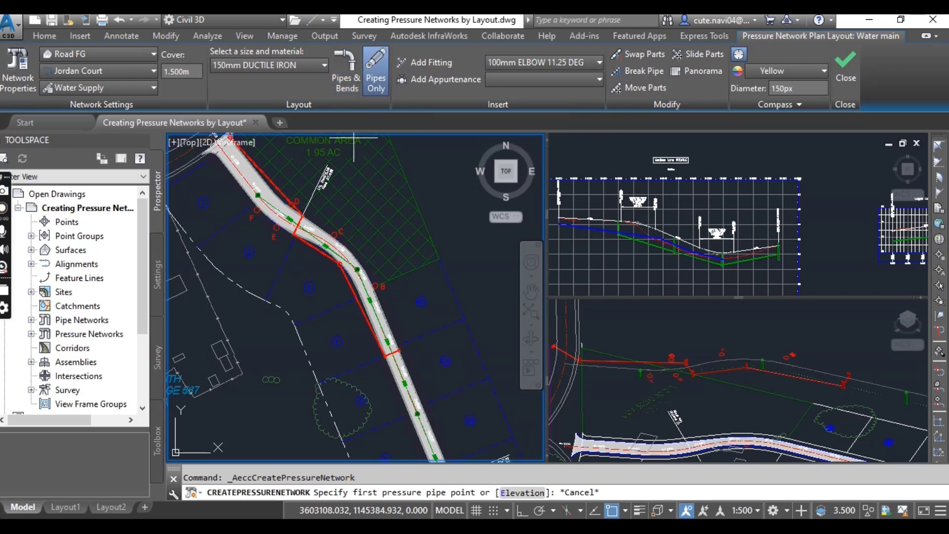
Start the water main with its first pipe point beside marker A.
scroll(402, 307, down, 5)
scroll(391, 321, up, 2)
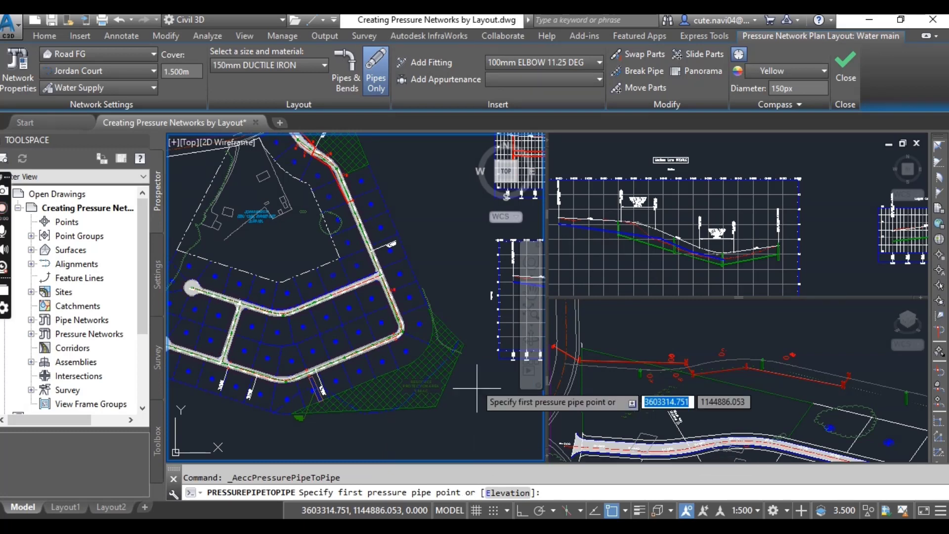
scroll(380, 291, up, 8)
scroll(379, 291, up, 4)
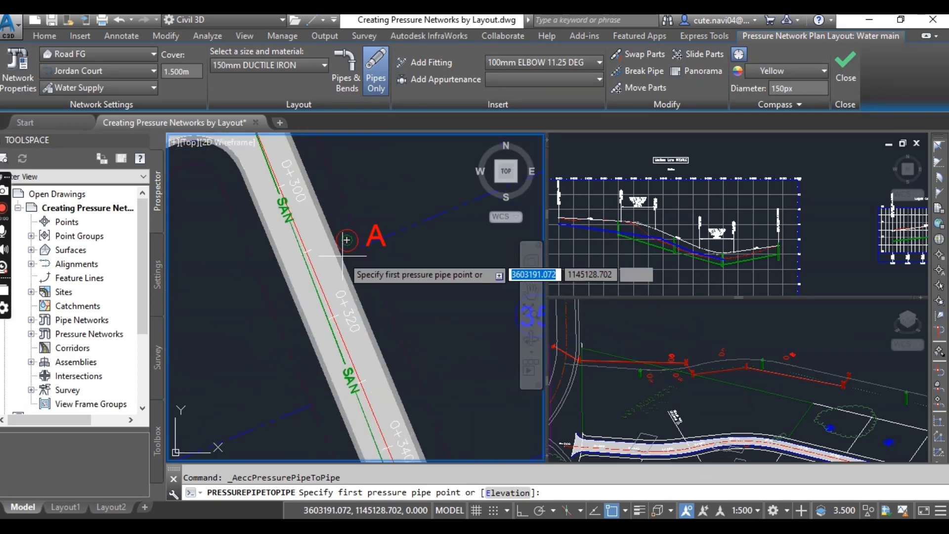
click(349, 231)
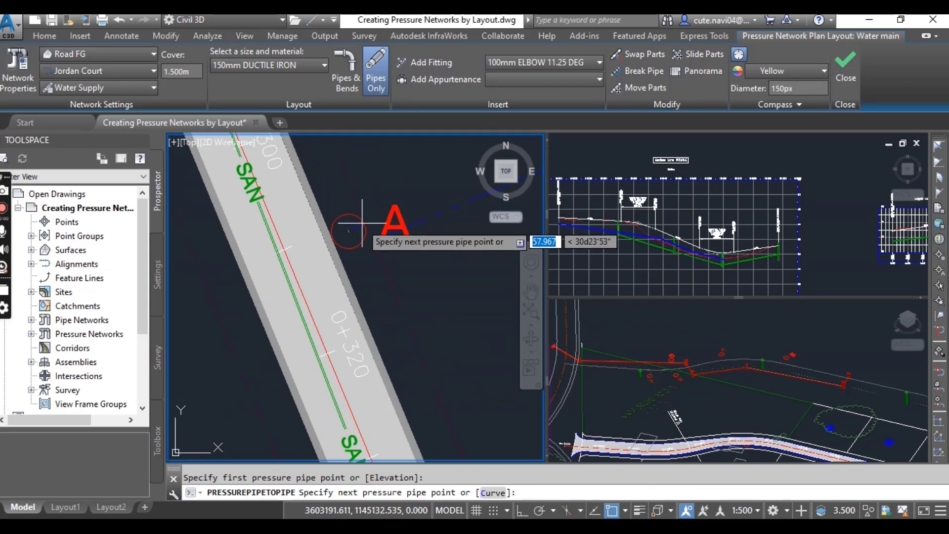
Follow the road north and place the next pipe point at circle B's centre.
scroll(356, 200, down, 3)
middle_drag(355, 200, 377, 408)
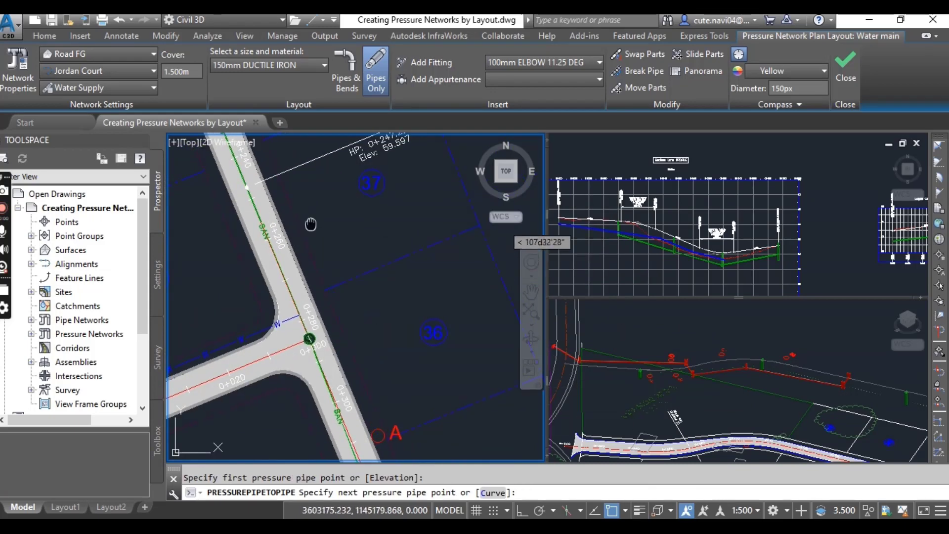
middle_drag(312, 223, 311, 357)
scroll(312, 357, down, 3)
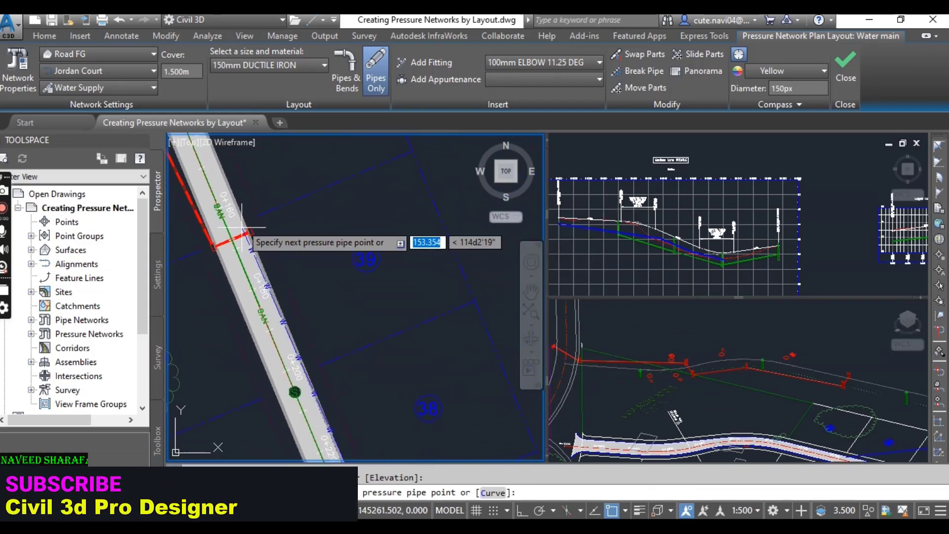
middle_drag(250, 194, 300, 305)
scroll(275, 316, up, 5)
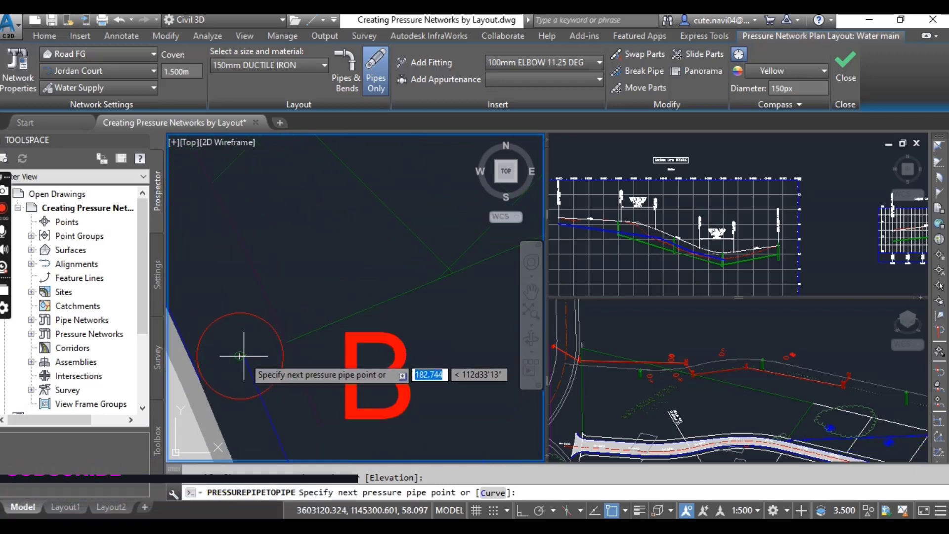
click(245, 311)
scroll(275, 258, down, 2)
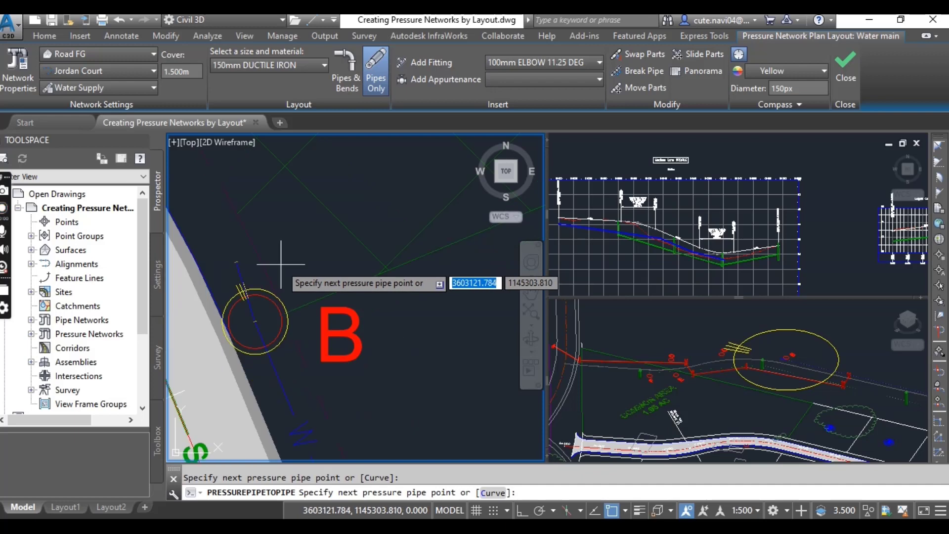
scroll(270, 282, up, 5)
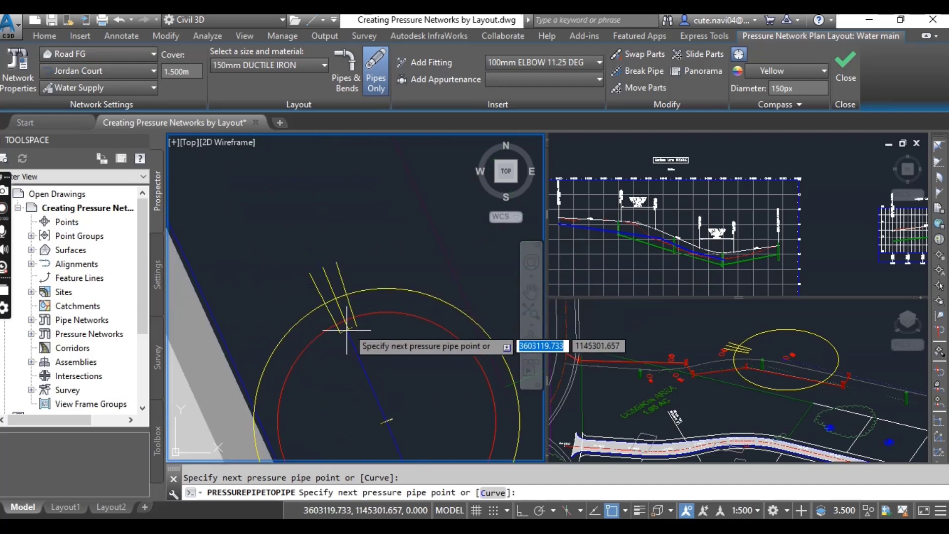
scroll(292, 322, up, 2)
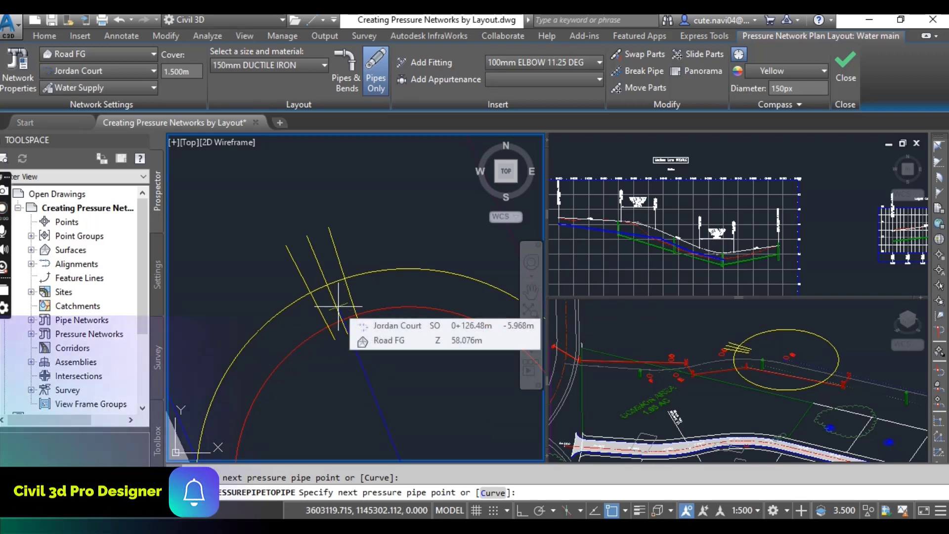
scroll(346, 301, down, 4)
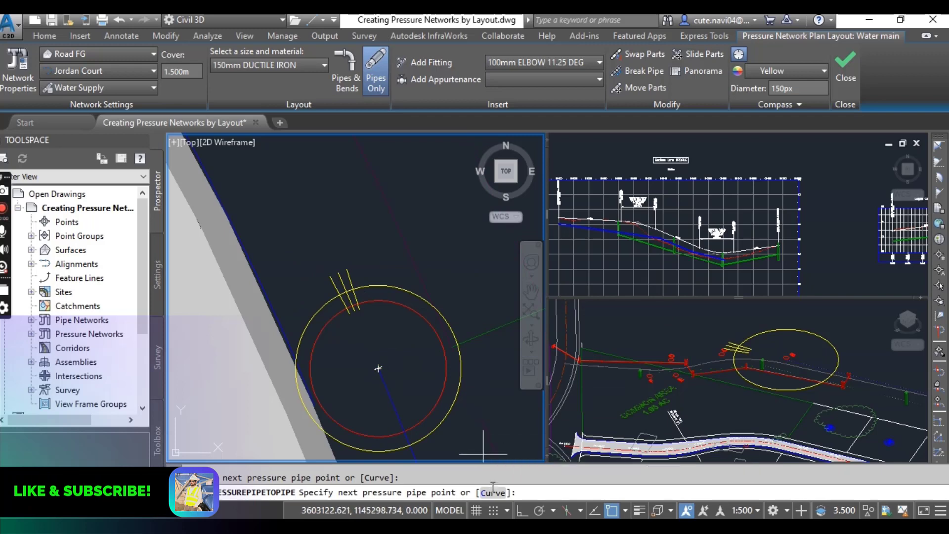
scroll(390, 267, down, 3)
scroll(371, 227, up, 4)
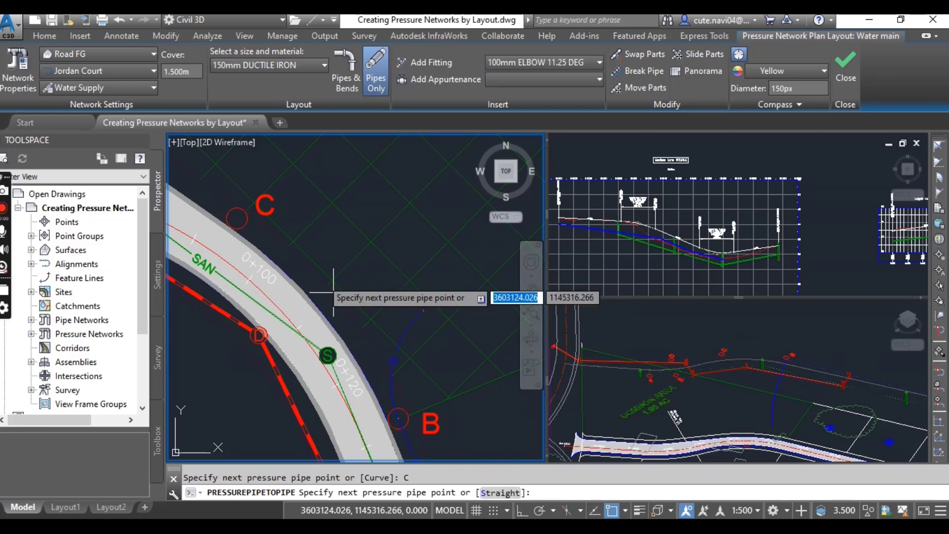
Curve the water main through the centre of circle C.
scroll(222, 210, up, 2)
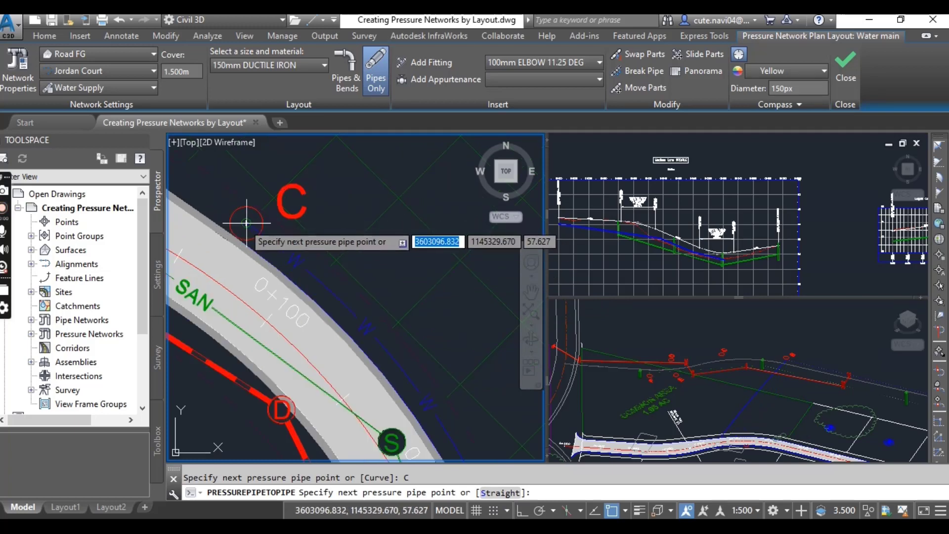
click(245, 223)
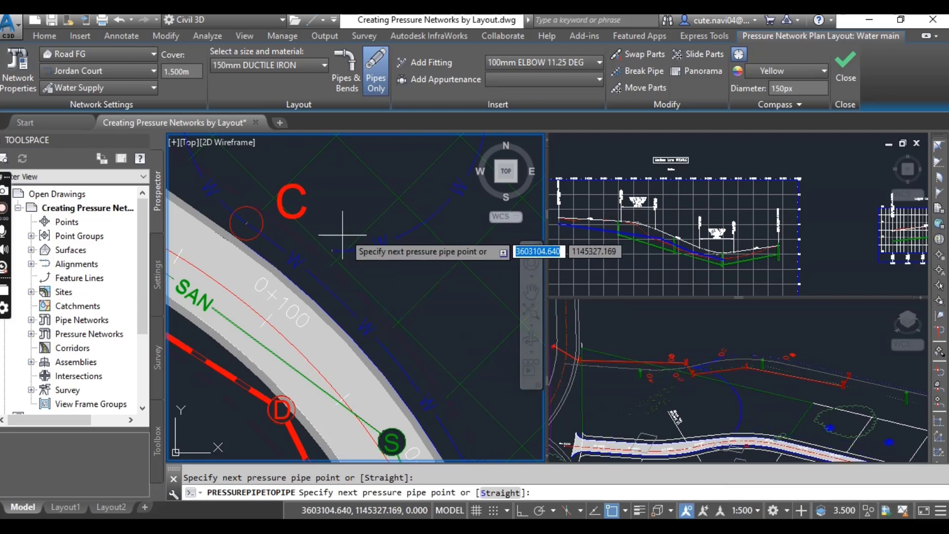
middle_drag(352, 230, 370, 335)
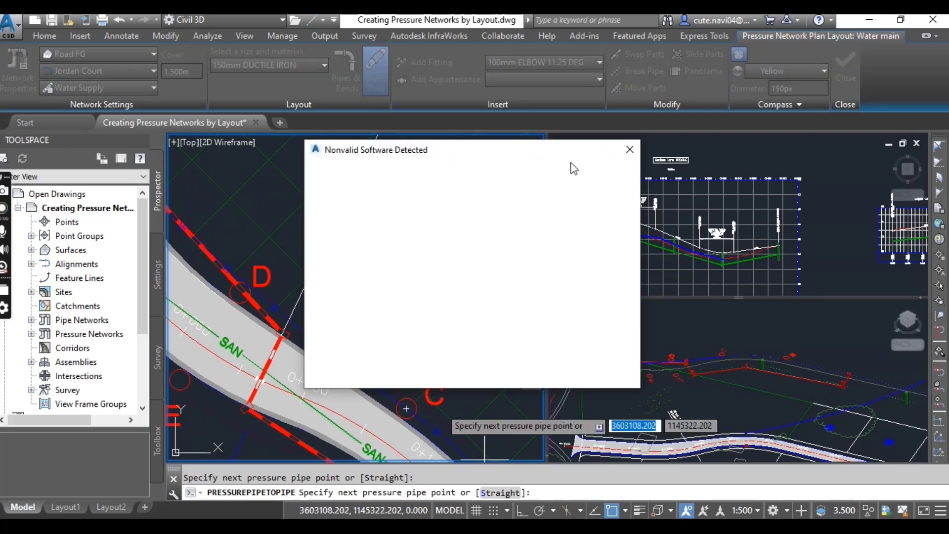
Dismiss the software warning and continue the pipe straight to circle D.
click(631, 153)
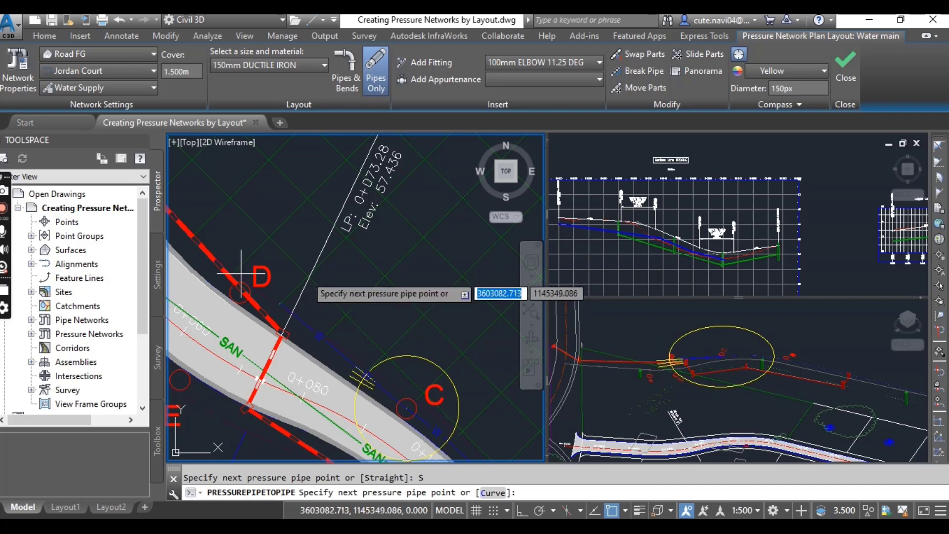
scroll(237, 291, up, 3)
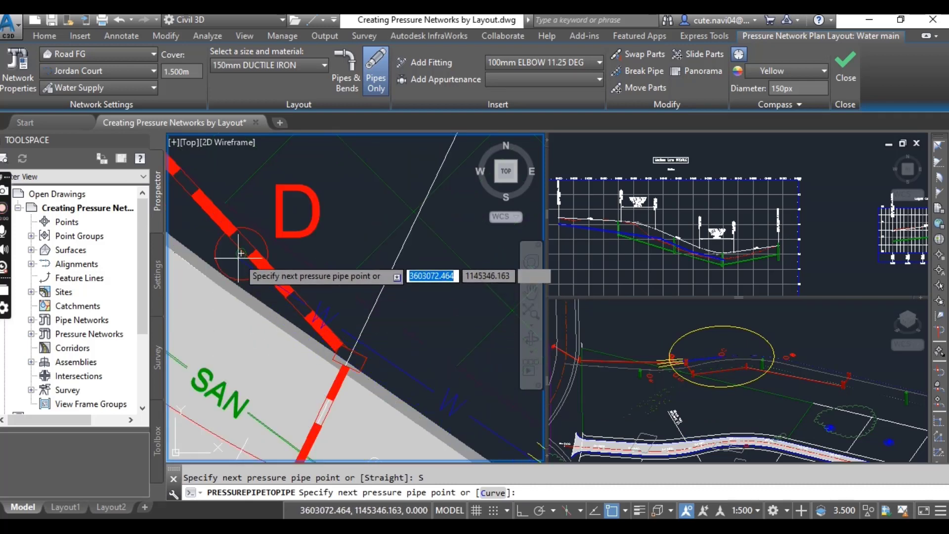
click(240, 254)
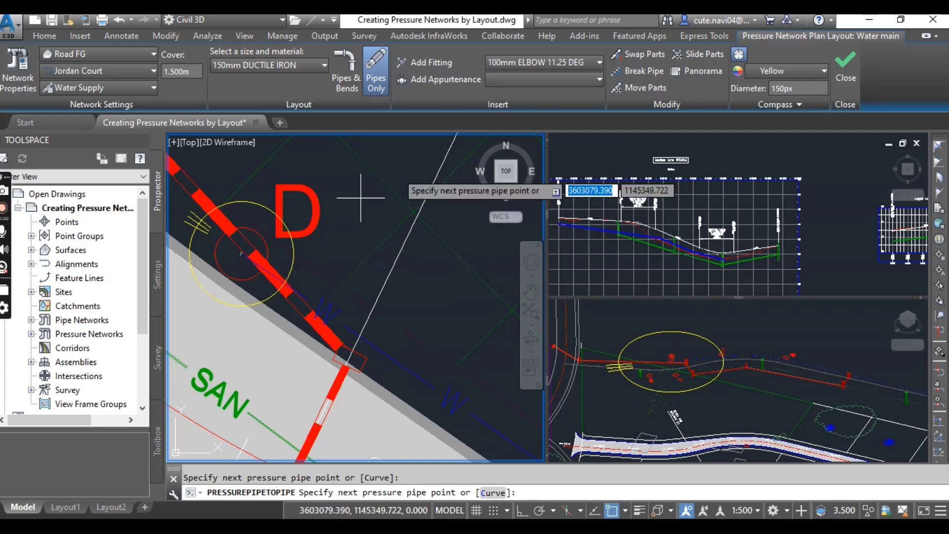
Place a 150mm ELBOW 90 DEG fitting snapped to the centre of circle D.
click(511, 63)
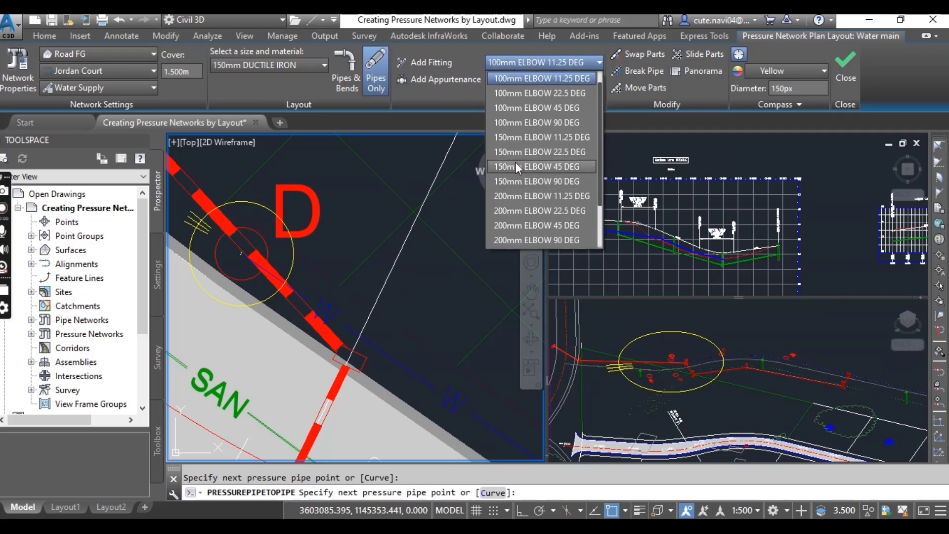
click(538, 182)
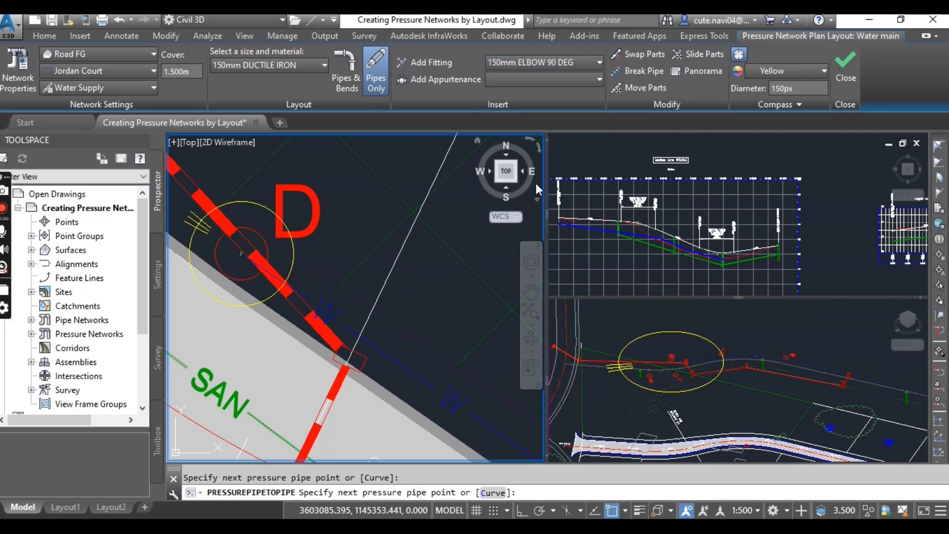
click(435, 63)
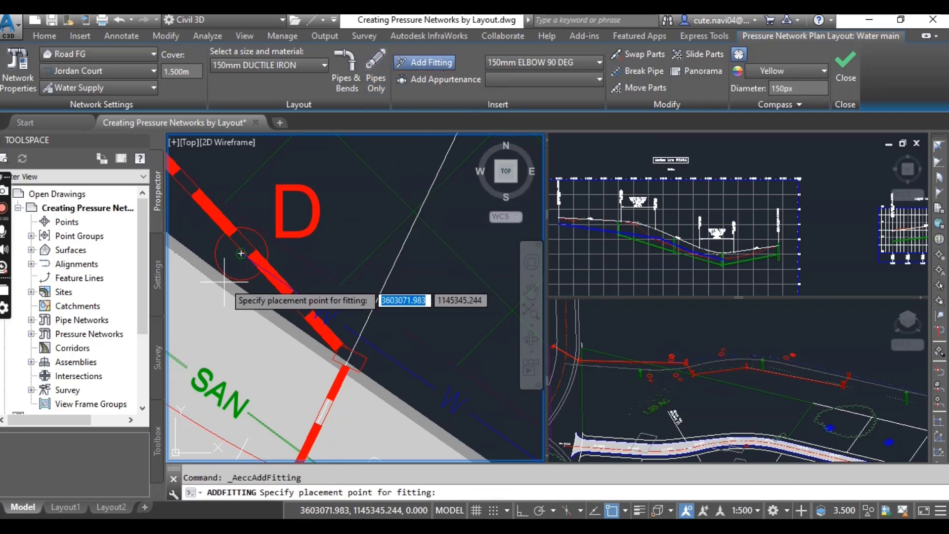
scroll(225, 282, up, 2)
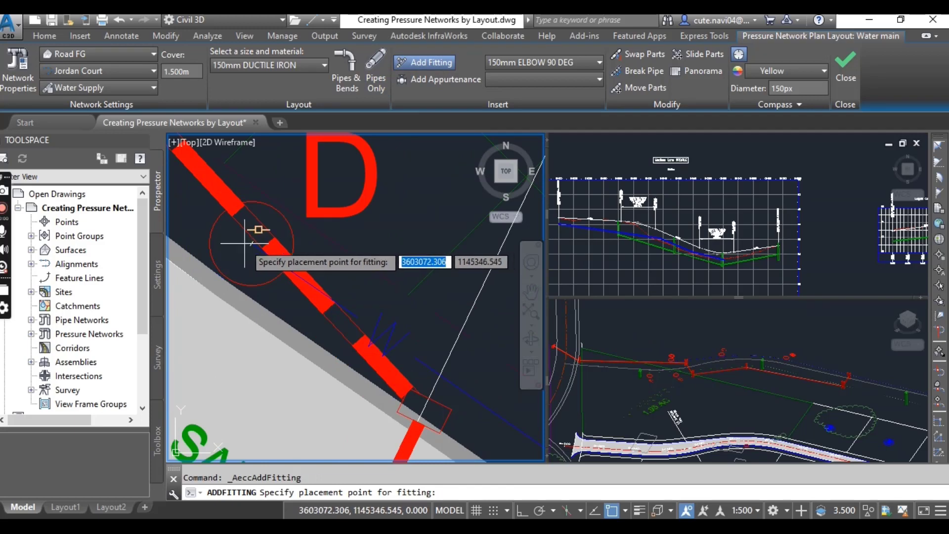
shift+right_click(244, 244)
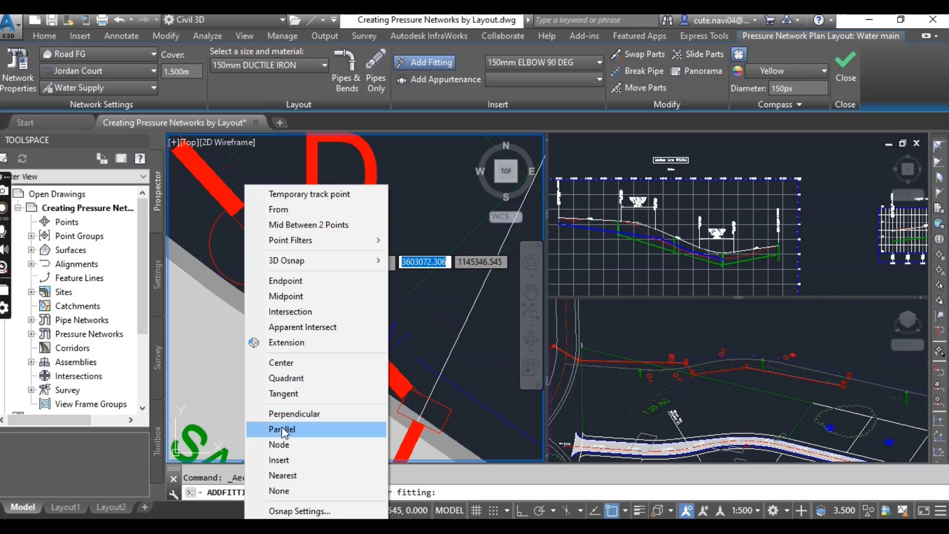
click(283, 362)
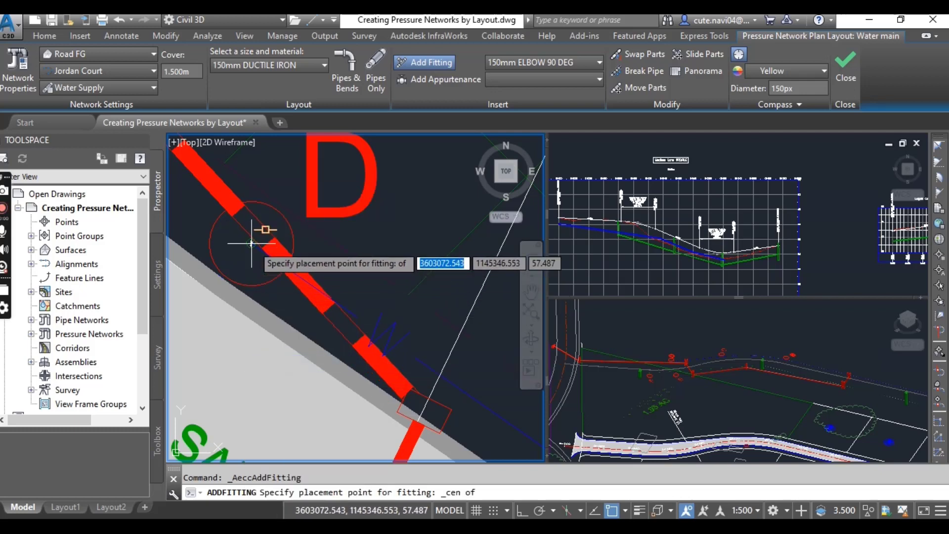
click(252, 243)
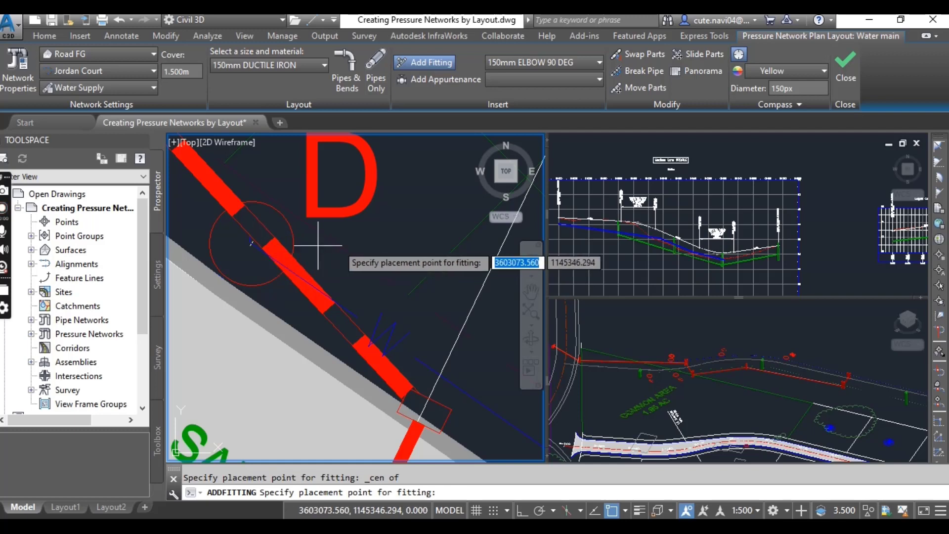
scroll(231, 243, up, 5)
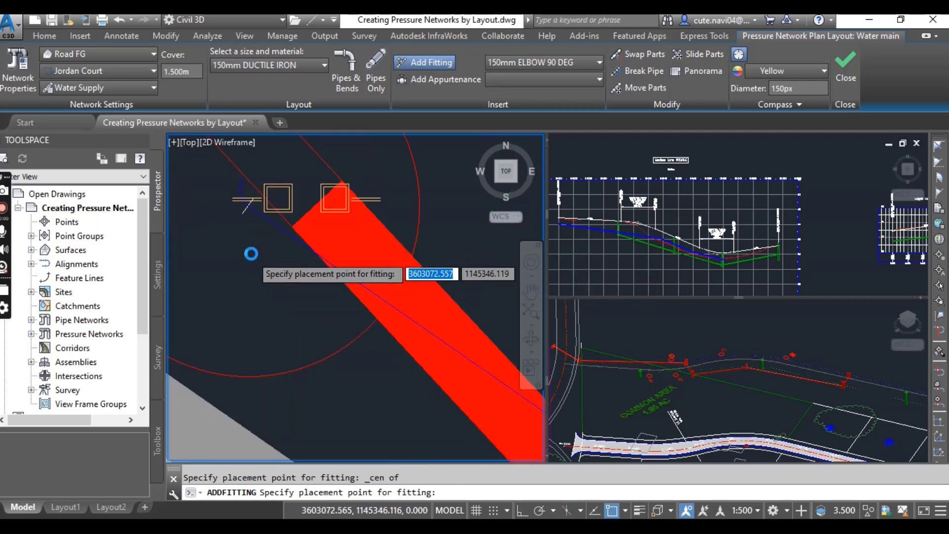
scroll(251, 253, up, 3)
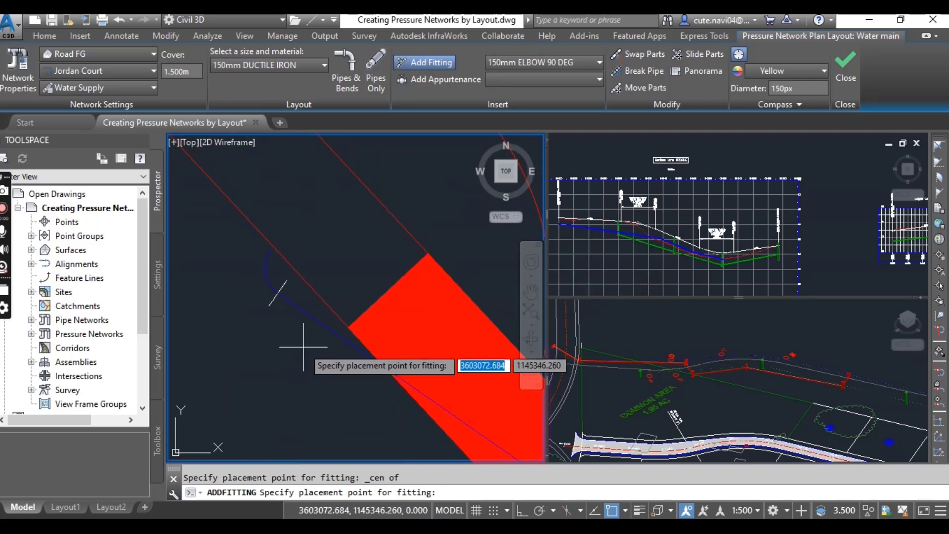
key(Escape)
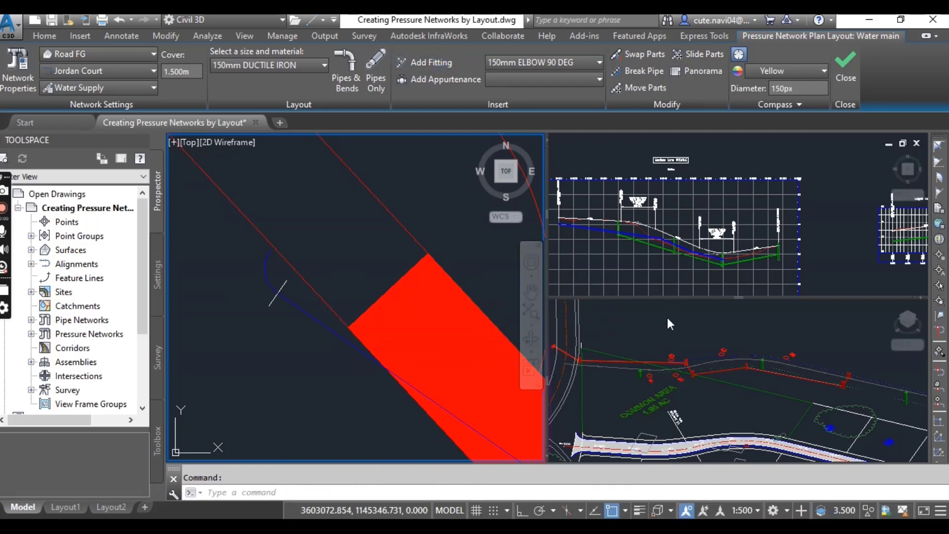
Activate the SW Isometric viewport and pan along the water main's pipe network.
click(704, 322)
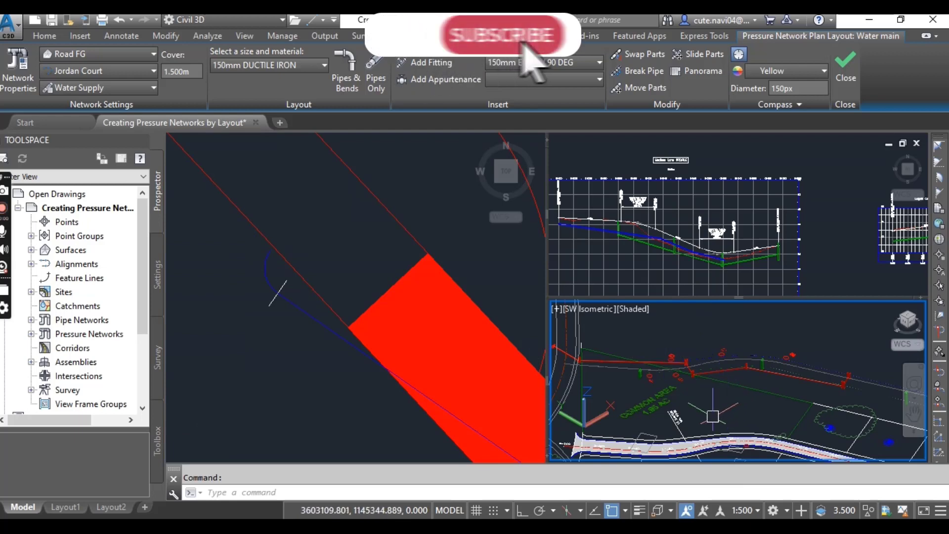
scroll(682, 403, down, 3)
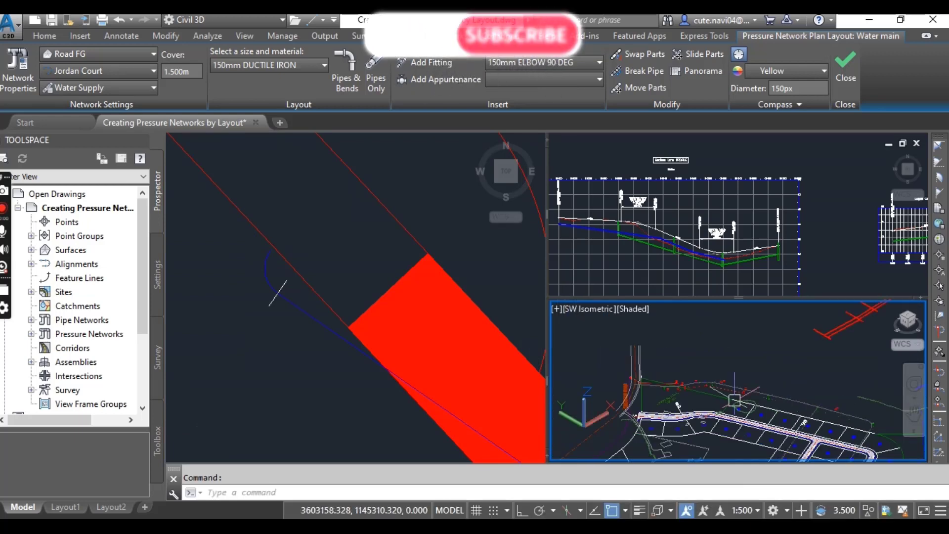
scroll(687, 388, up, 5)
middle_drag(804, 411, 648, 341)
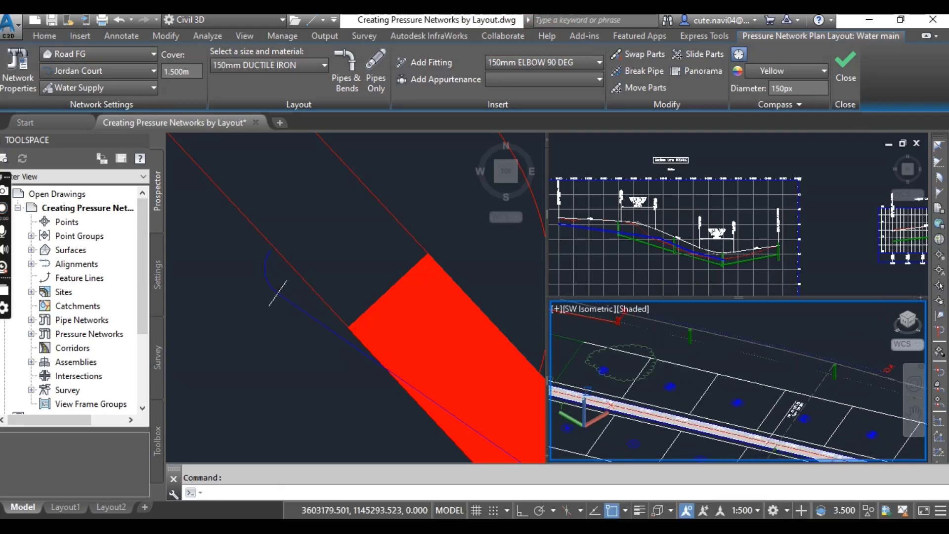
middle_drag(888, 411, 752, 395)
scroll(726, 345, up, 2)
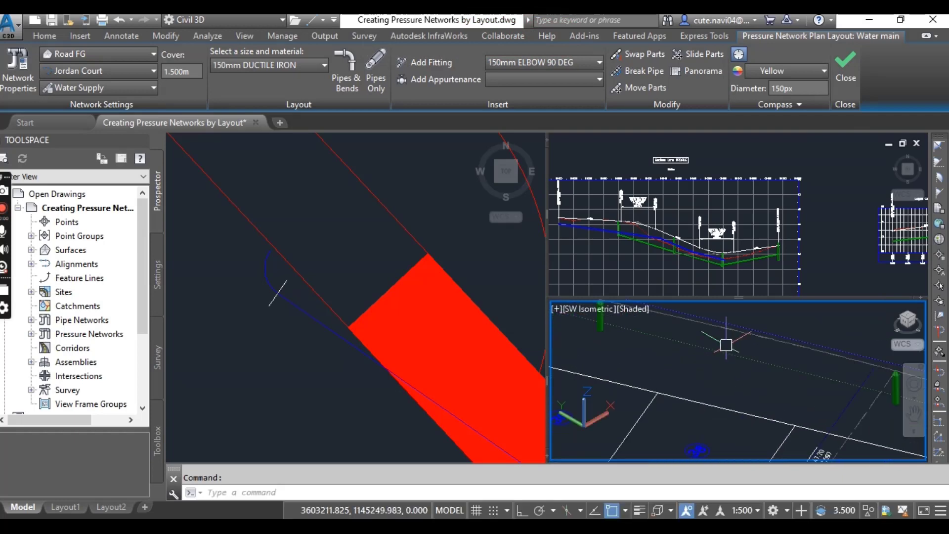
middle_drag(816, 395, 646, 403)
scroll(845, 414, up, 2)
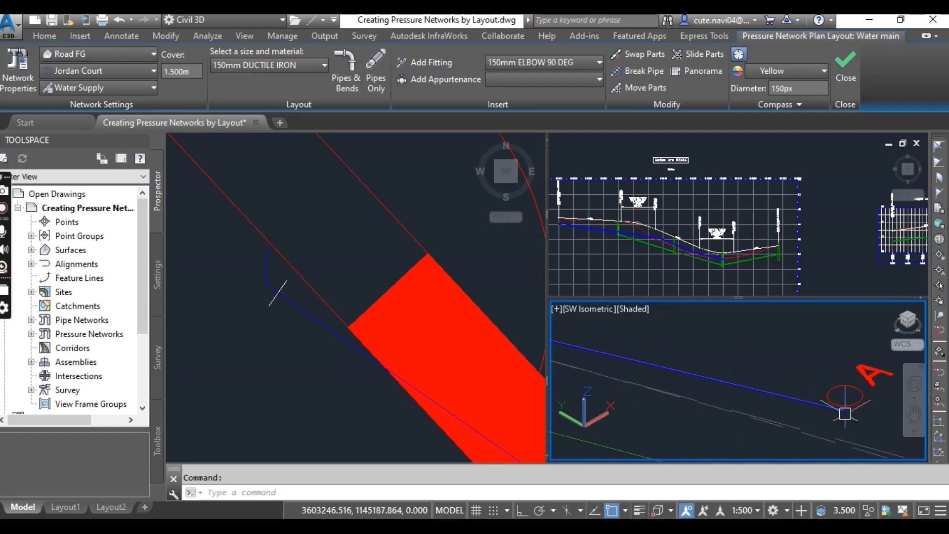
scroll(818, 414, down, 3)
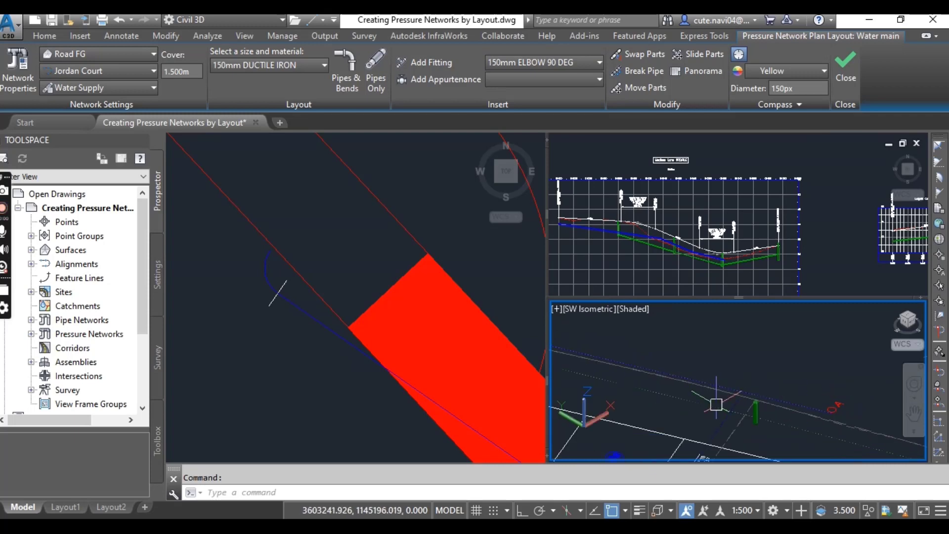
Close in on the red pressure pipes and fittings, centring the pipe elbow.
middle_drag(647, 434, 846, 409)
scroll(832, 348, up, 3)
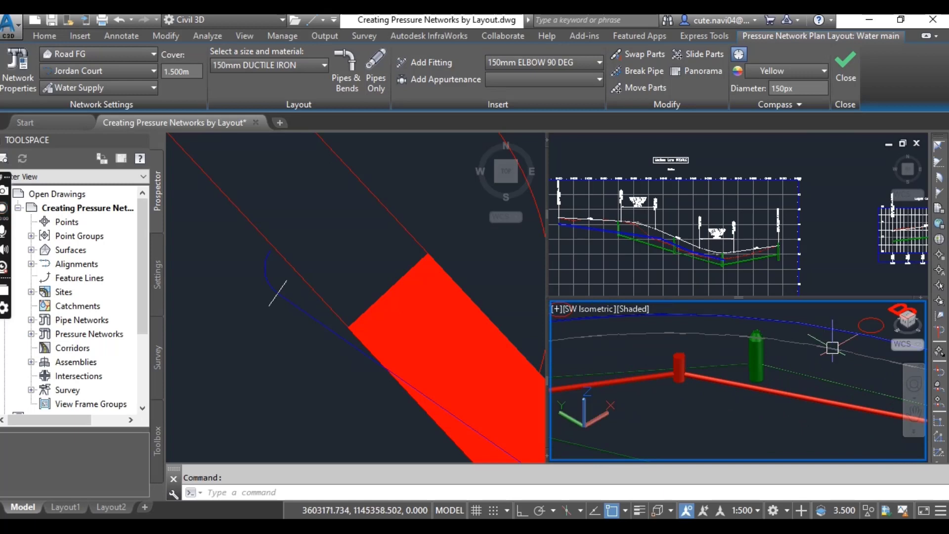
middle_drag(813, 342, 791, 432)
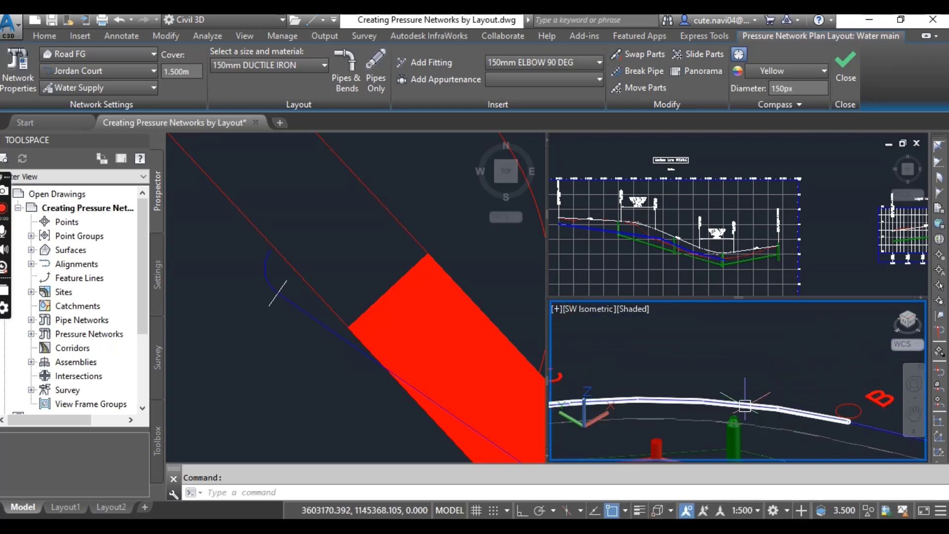
middle_drag(745, 406, 710, 359)
scroll(716, 350, up, 2)
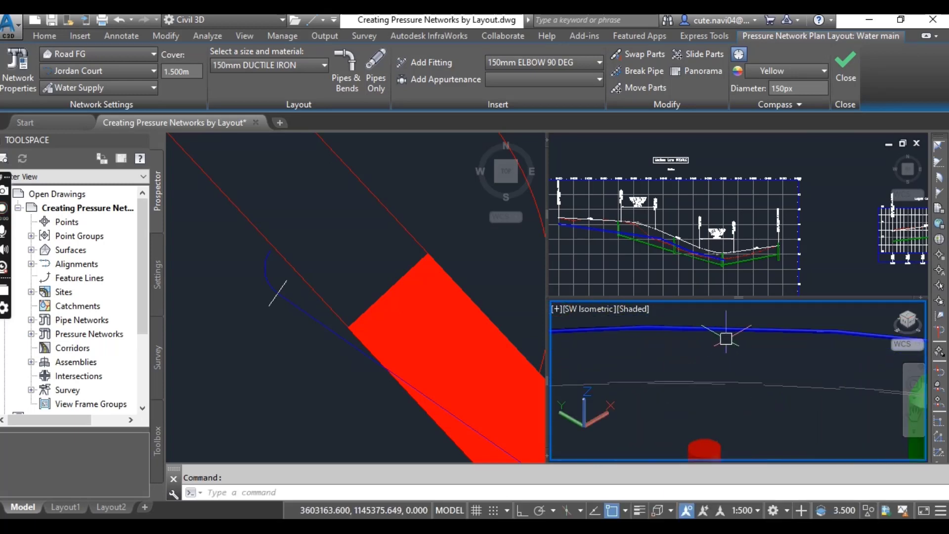
scroll(705, 357, down, 3)
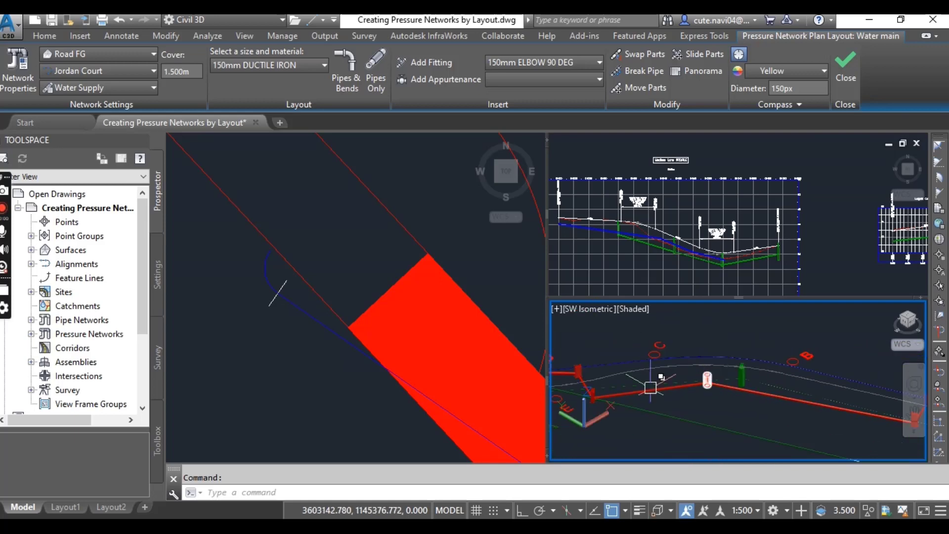
middle_drag(705, 357, 684, 457)
scroll(686, 360, up, 2)
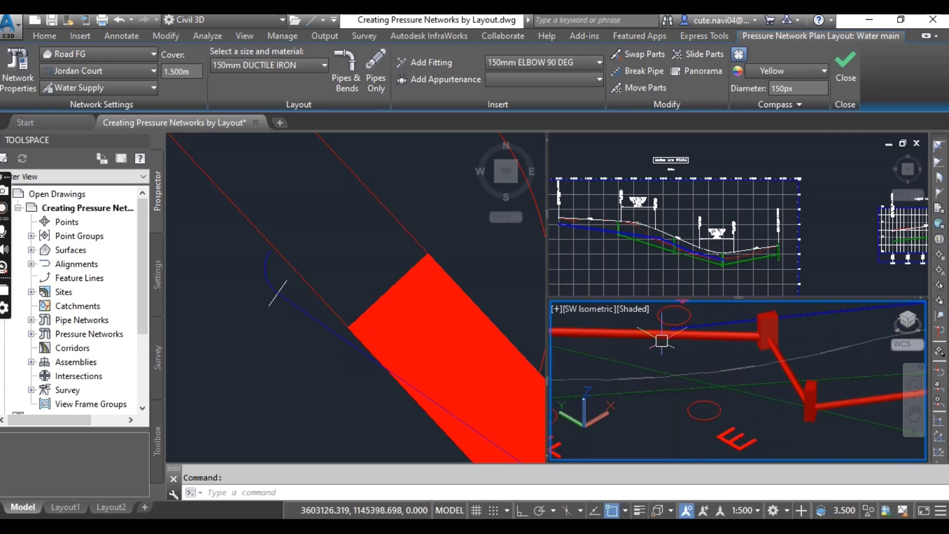
mouse_move(687, 359)
middle_down()
mouse_move(705, 438)
mouse_move(696, 363)
middle_up()
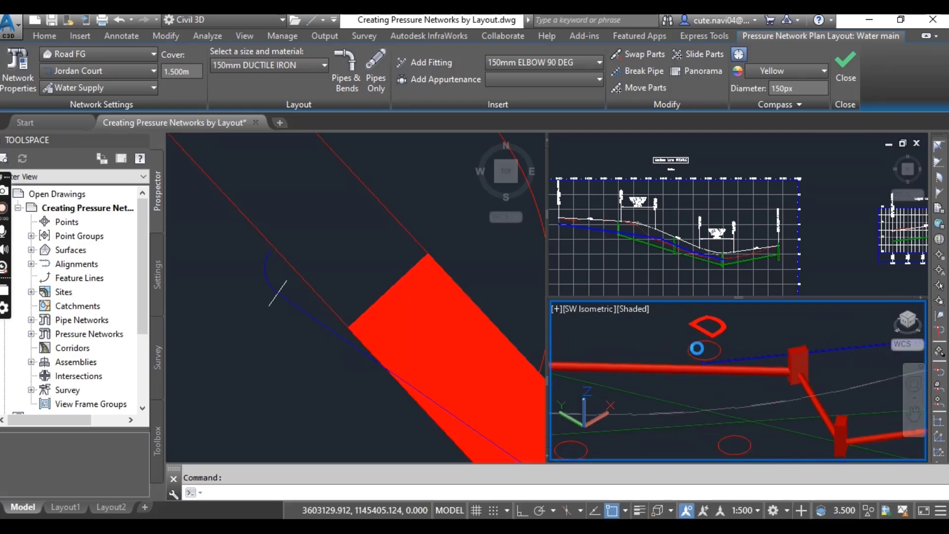
scroll(720, 349, up, 4)
middle_drag(739, 399, 737, 296)
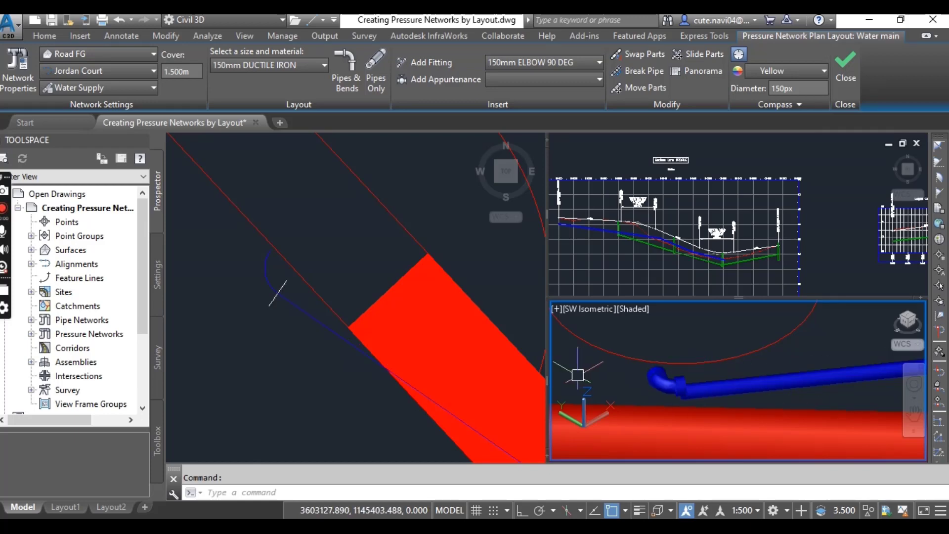
In the Top plan view, lay a pressure pipe from circle F to circle E.
click(343, 240)
scroll(335, 285, up, 3)
scroll(366, 292, down, 4)
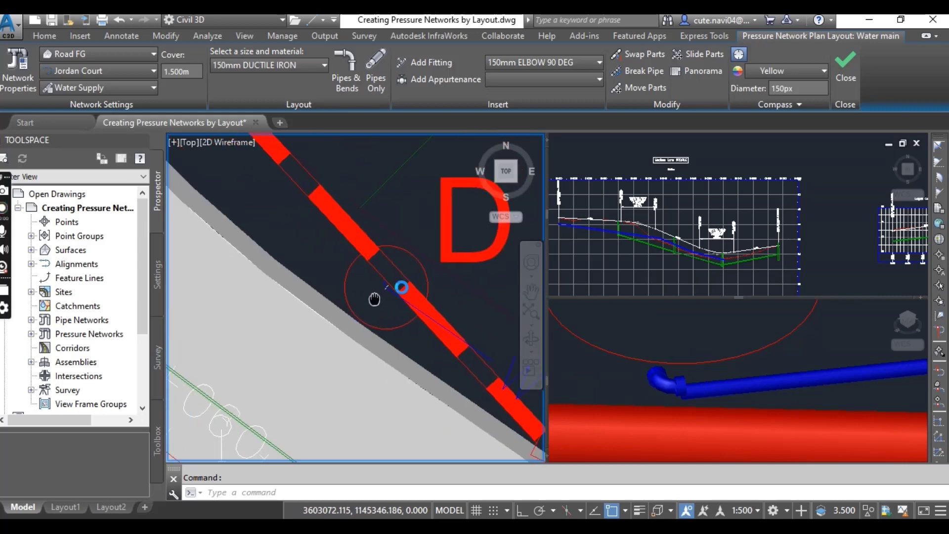
scroll(378, 289, down, 2)
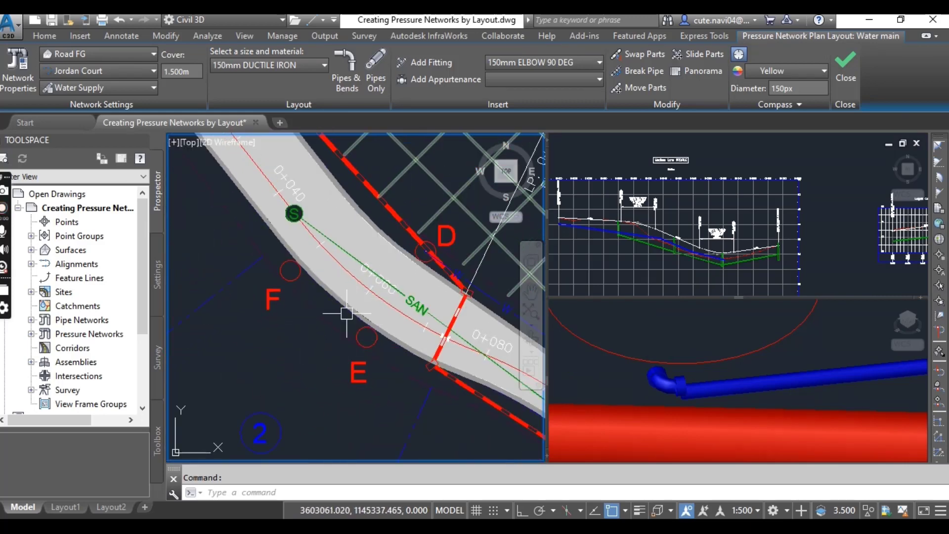
click(343, 80)
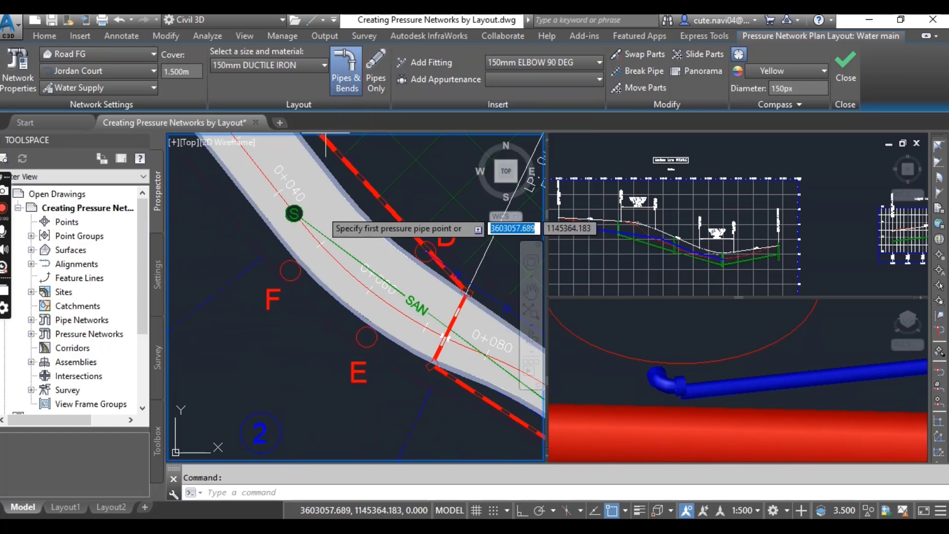
click(290, 271)
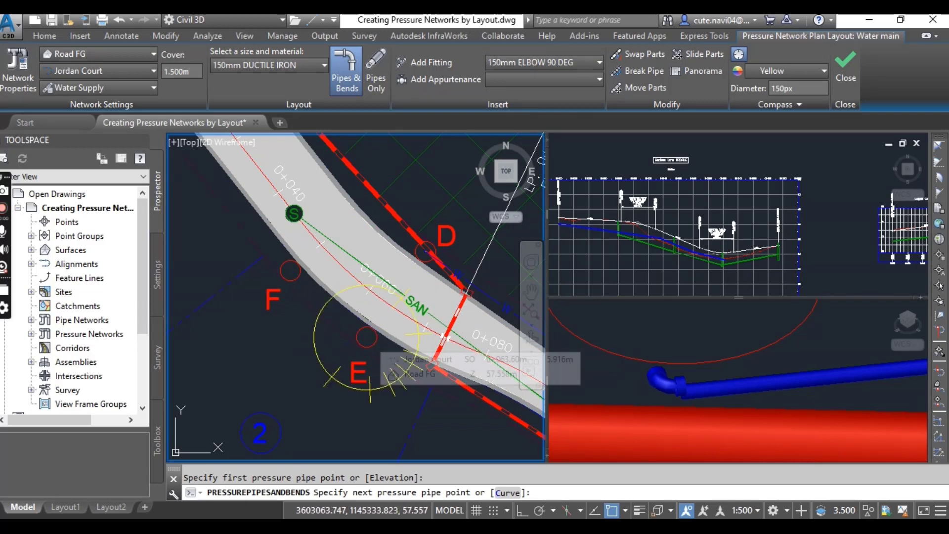
click(366, 338)
key(Return)
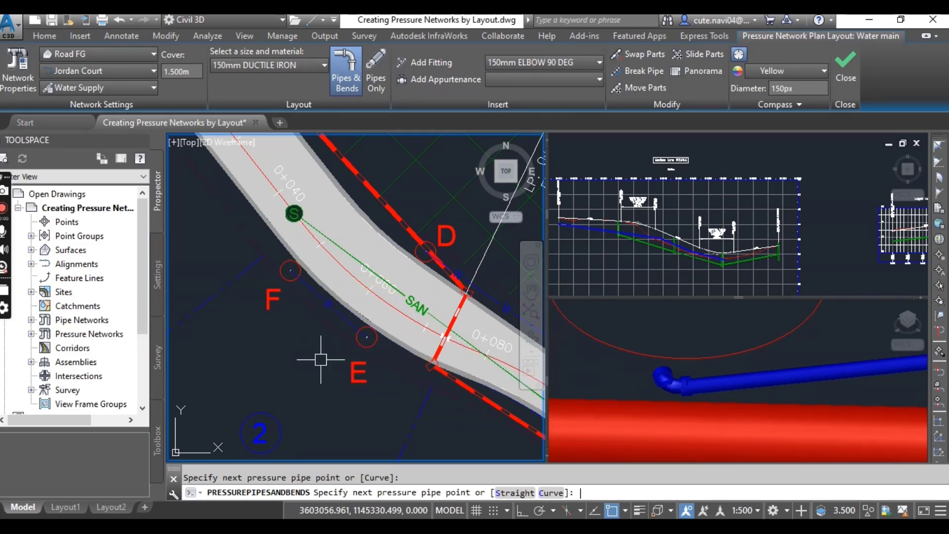
Zoom out and pan to show the lots and the whole Jordan Court pipe run.
scroll(313, 297, up, 2)
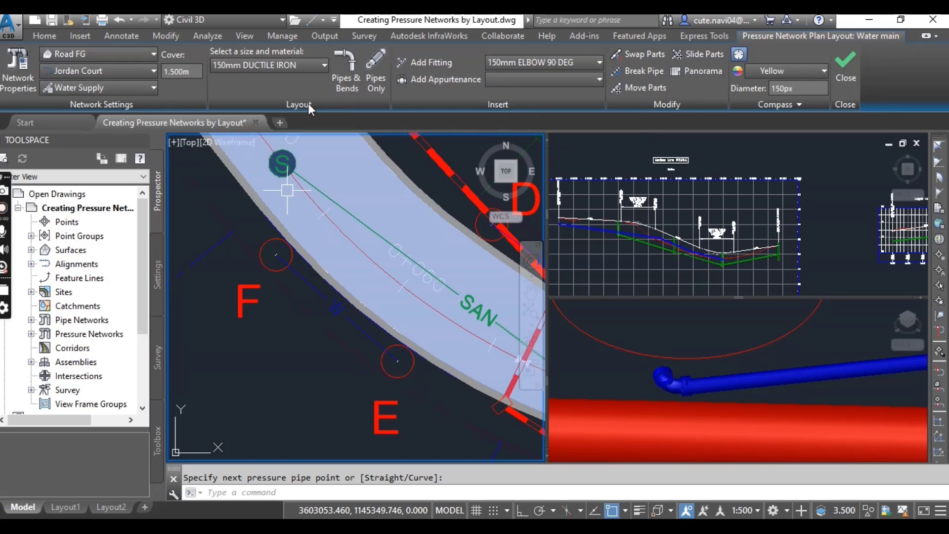
scroll(276, 364, down, 7)
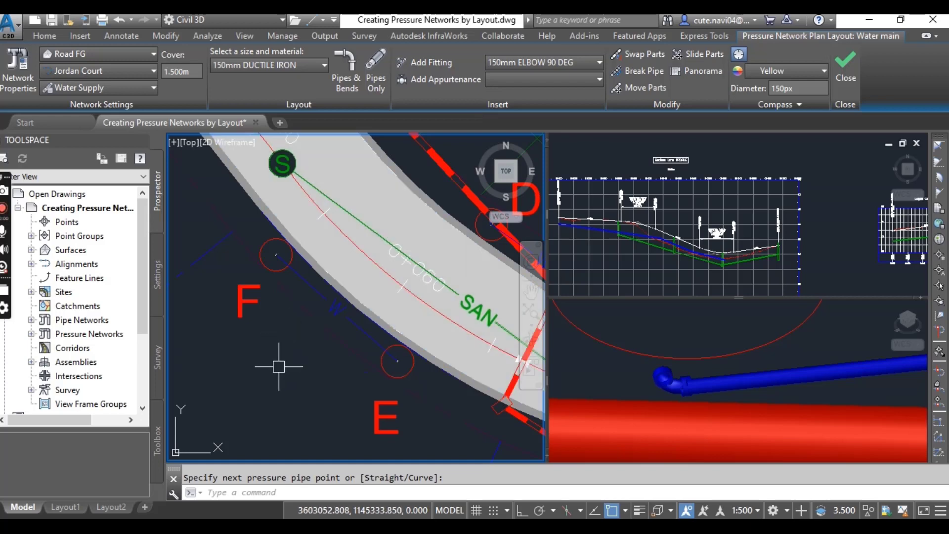
middle_drag(408, 371, 347, 271)
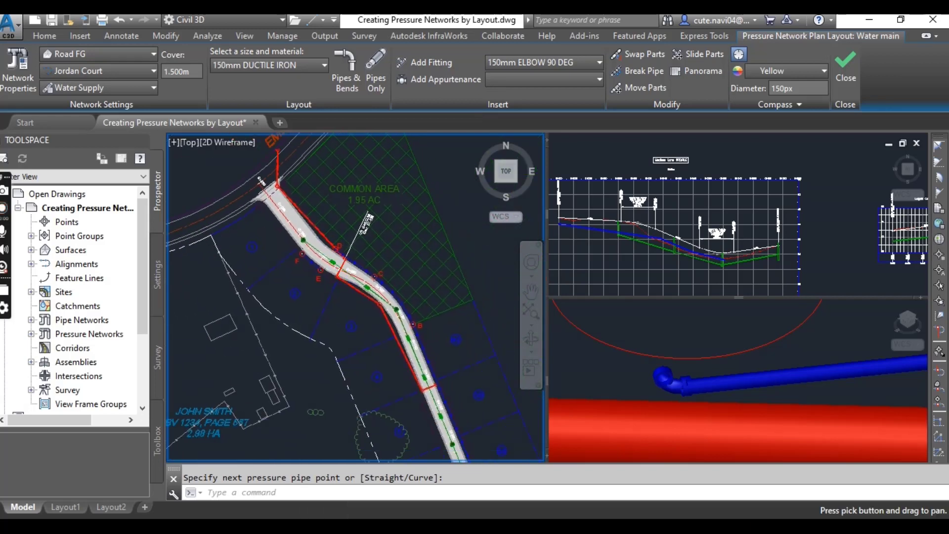
middle_drag(381, 343, 363, 318)
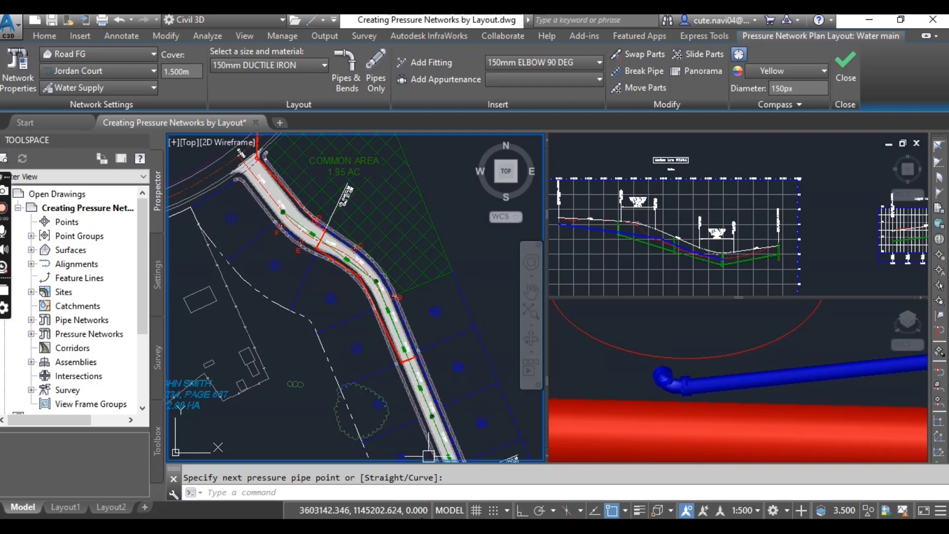
Switch back to Chrome showing the Civil 3d Pro Designer YouTube playlists.
key(alt+Tab)
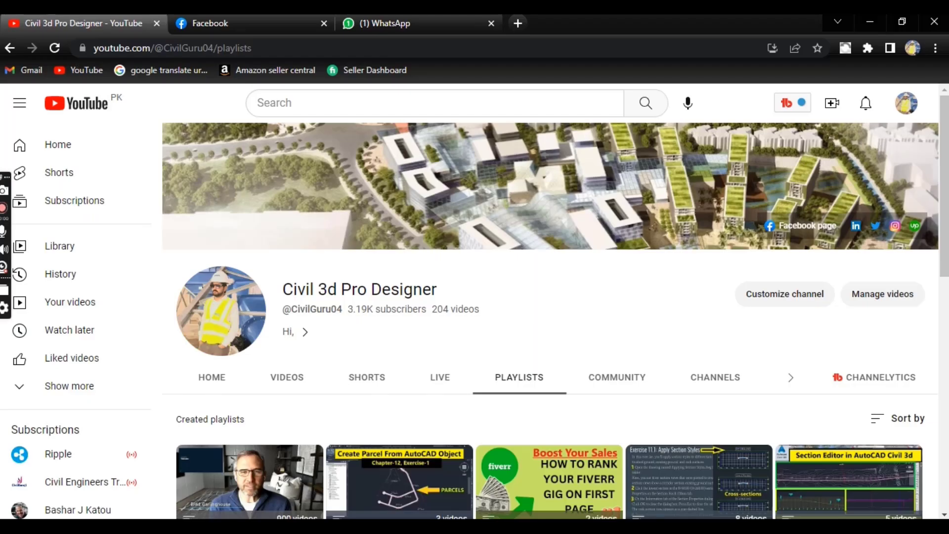